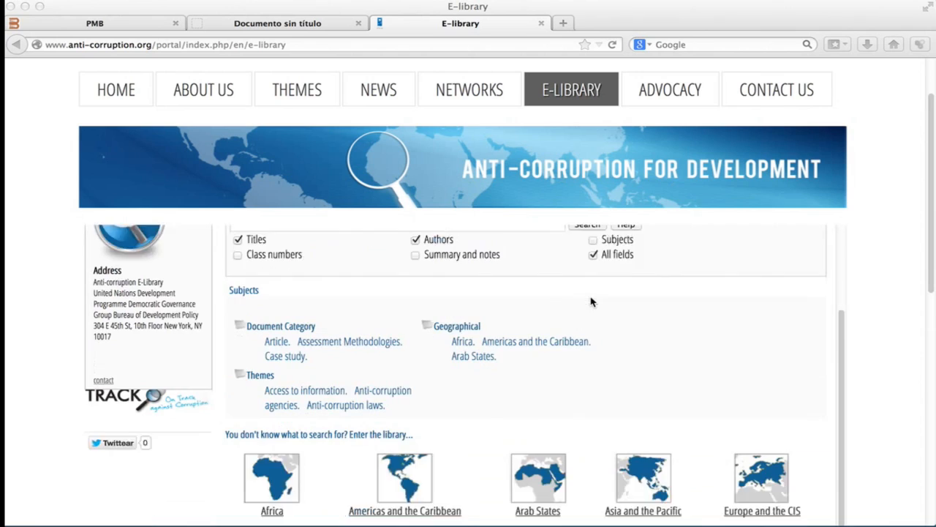
scroll(591, 302, "up", 4)
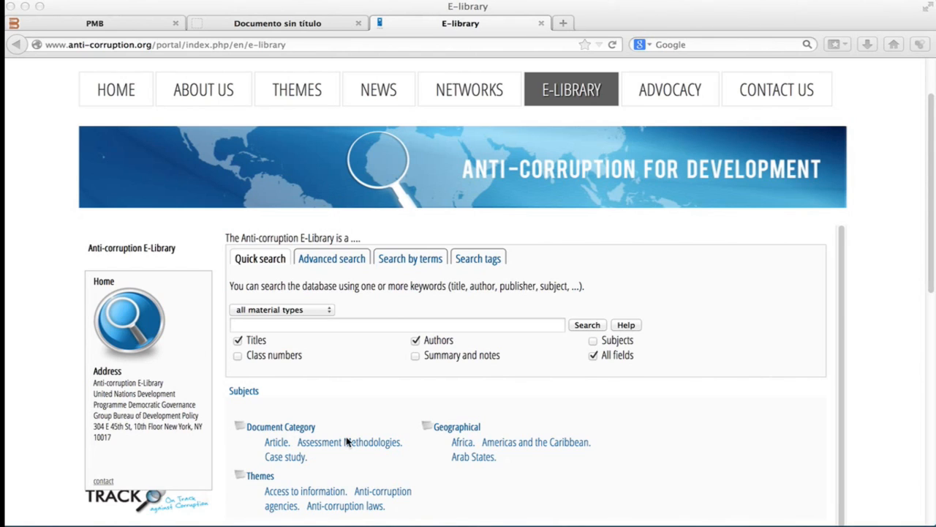
scroll(348, 441, "down", 1)
scroll(348, 442, "down", 3)
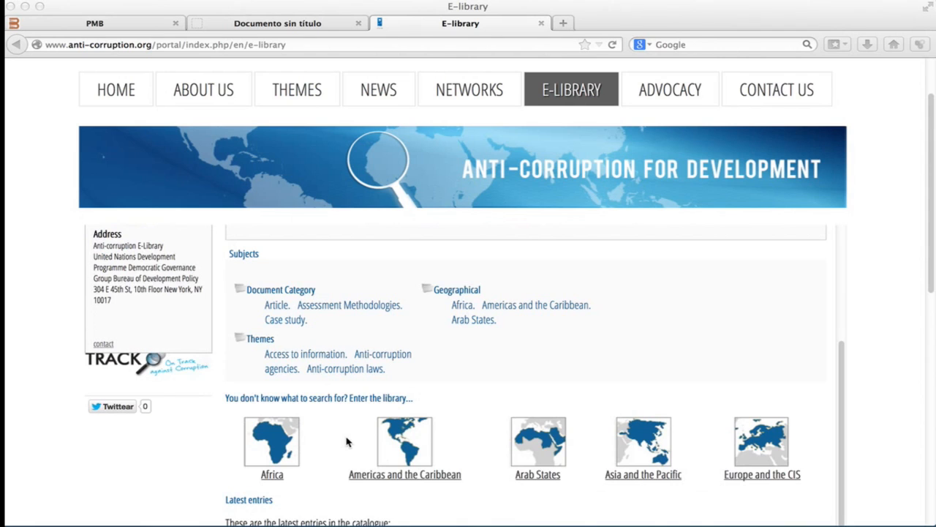
scroll(348, 441, "up", 4)
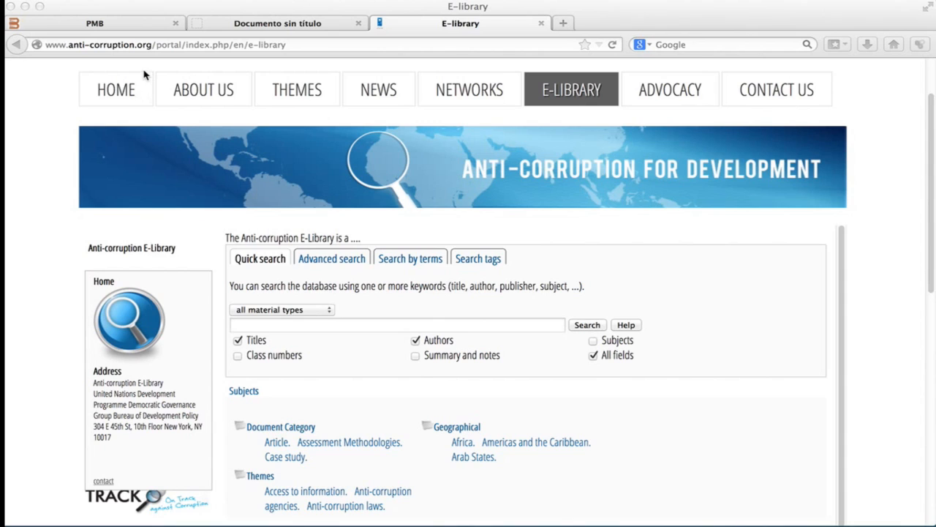
Switch to the PMB tab and log in with the user's username and password, dismissing the save-password offer.
left_click(134, 21)
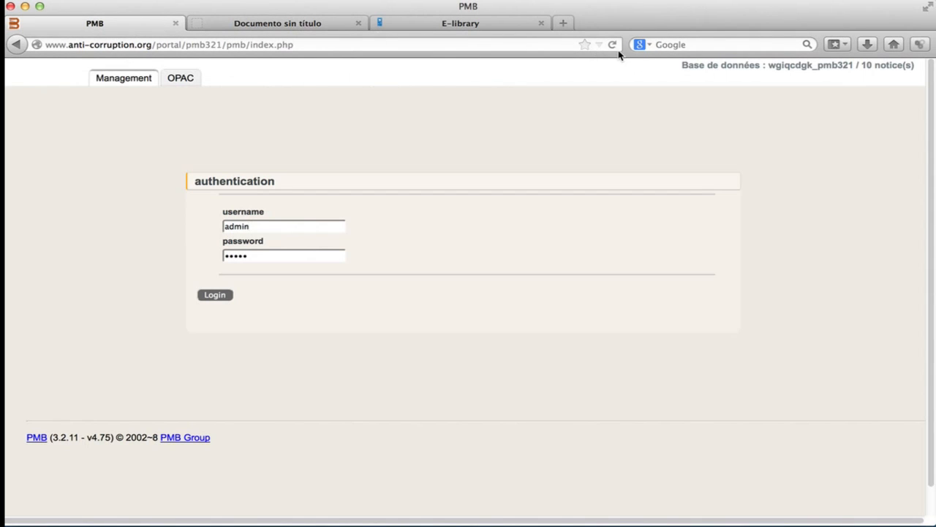
left_click(263, 226)
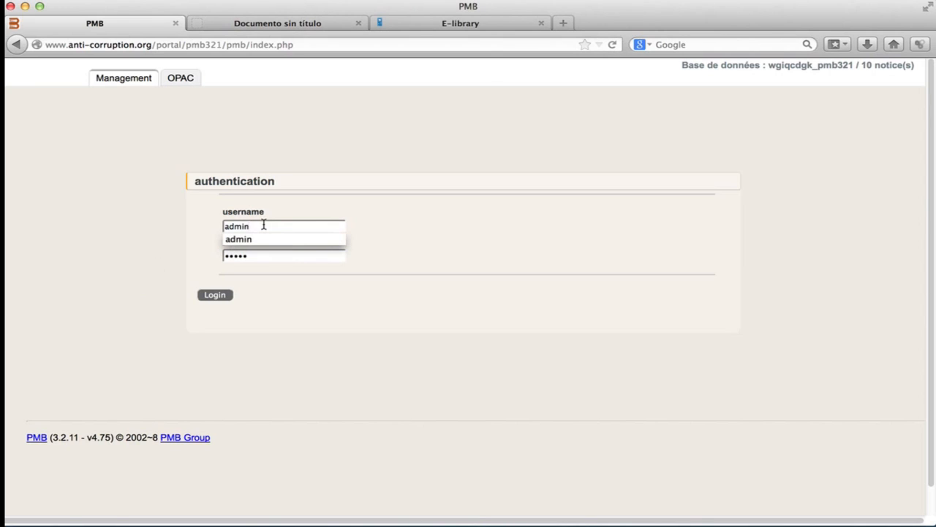
key("BackSpace")
key("BackSpace")
key("BackSpace")
key("BackSpace")
key("BackSpace")
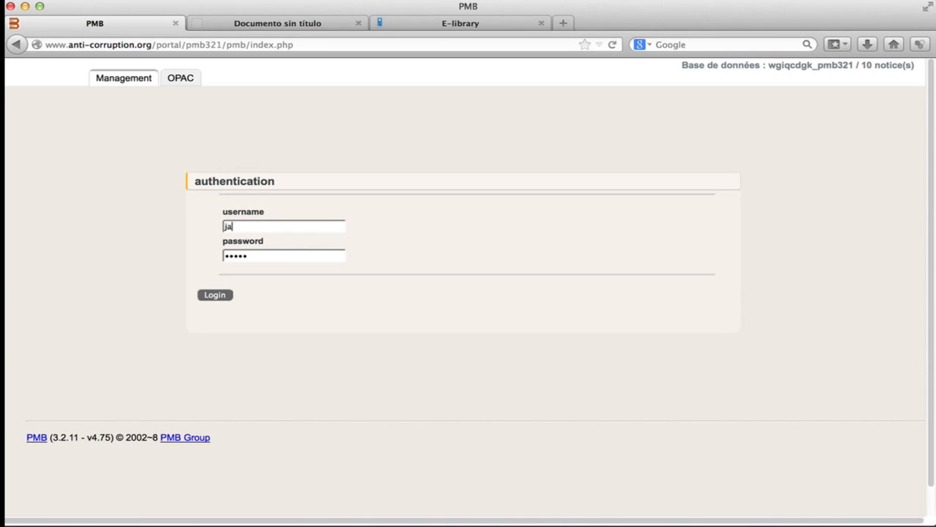
key("Tab")
type("•••••")
left_click(215, 295)
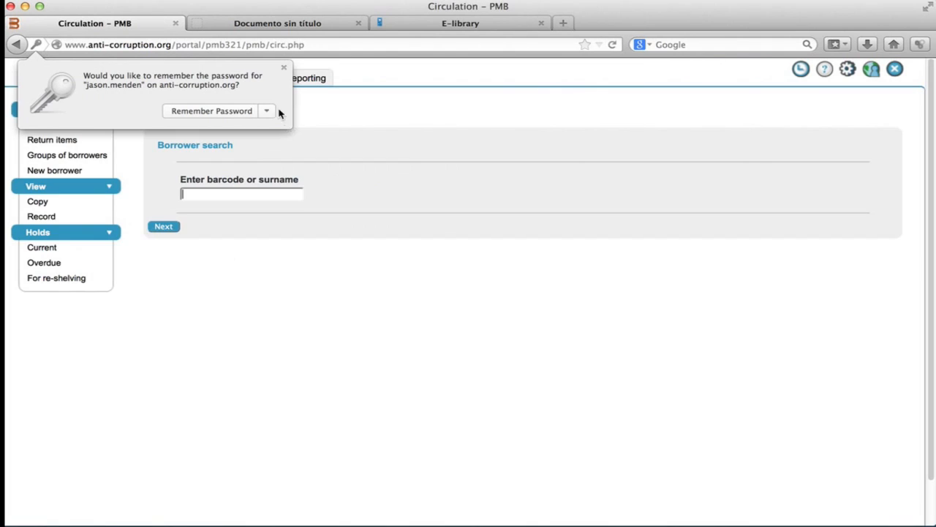
left_click(284, 68)
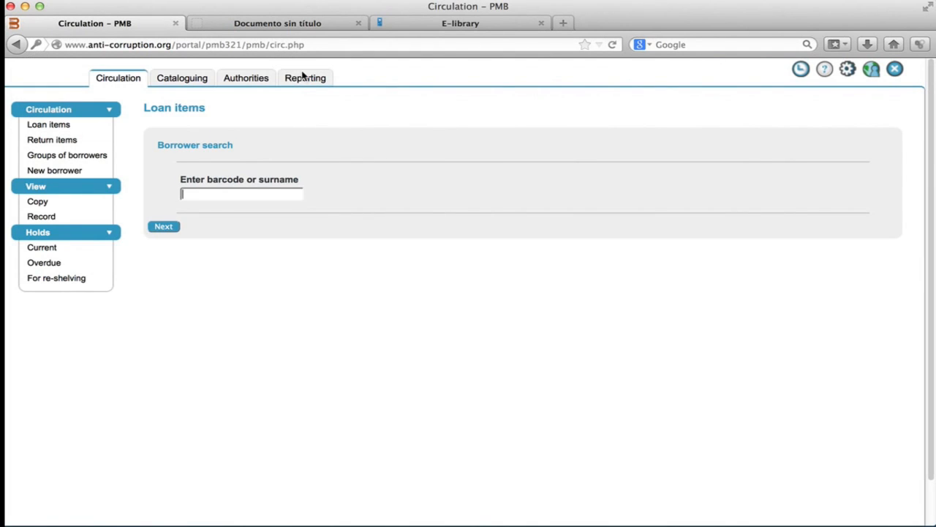
Open the user account settings and save them.
left_click(849, 76)
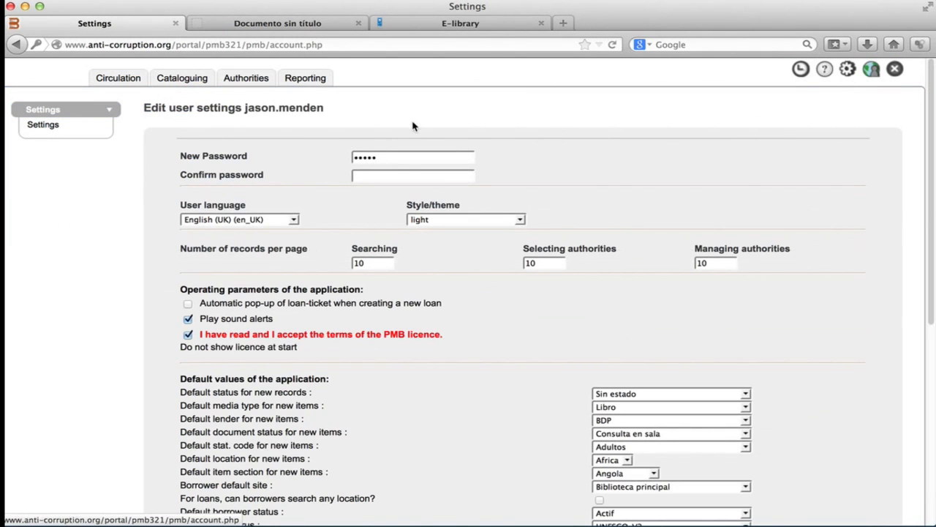
left_click(407, 153)
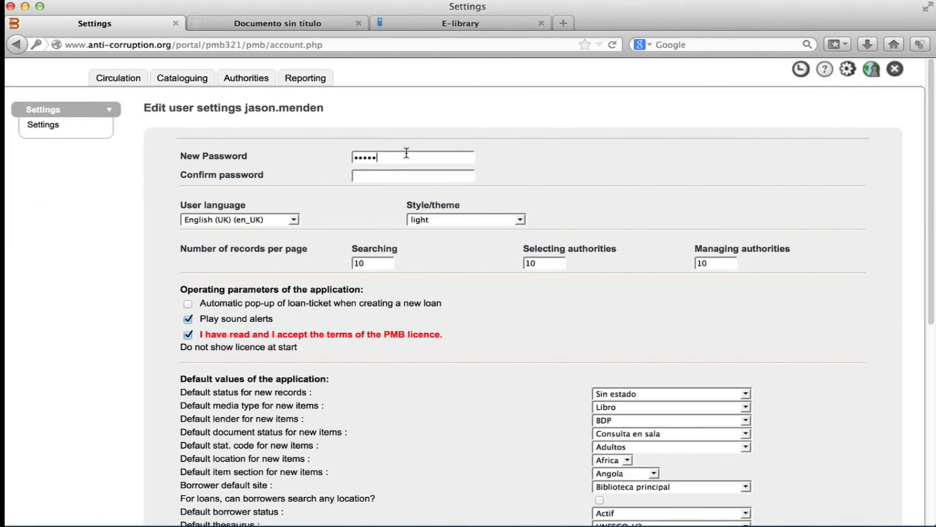
left_click(408, 177)
scroll(633, 190, "down", 10)
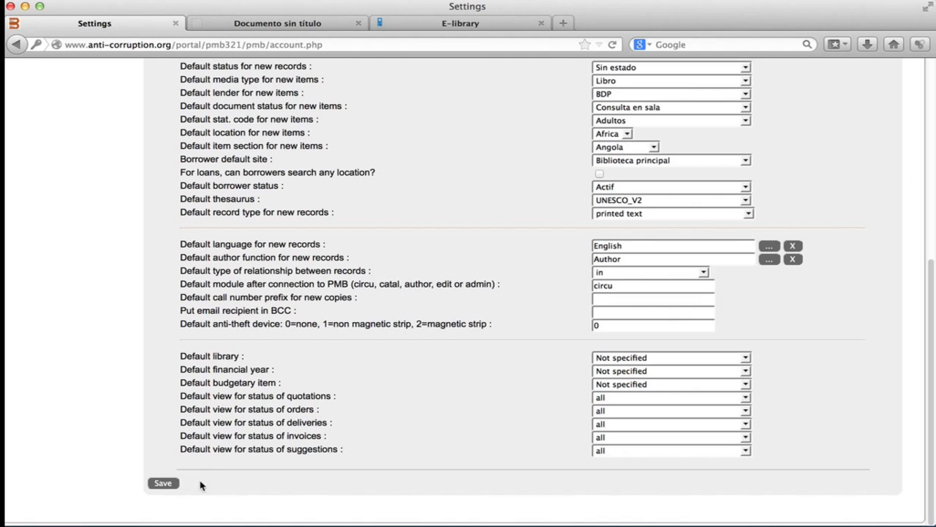
left_click(199, 470)
left_click(202, 526)
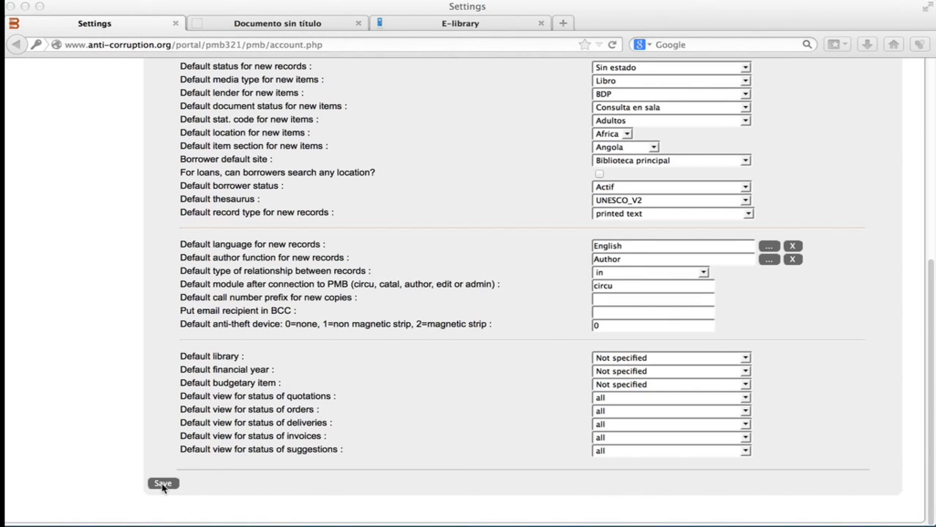
Return to the Circulation module and collapse its Circulation, View and Holds menu sections.
scroll(920, 316, "up", 5)
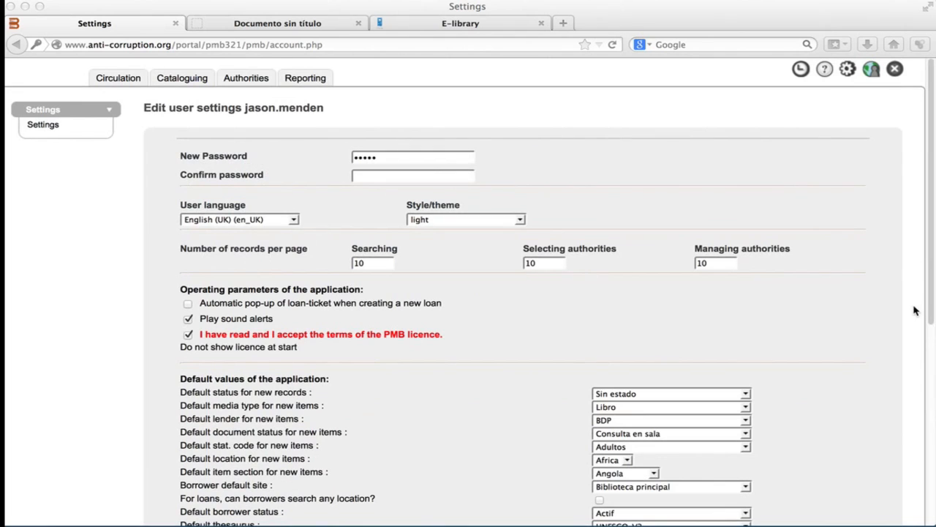
left_click(117, 82)
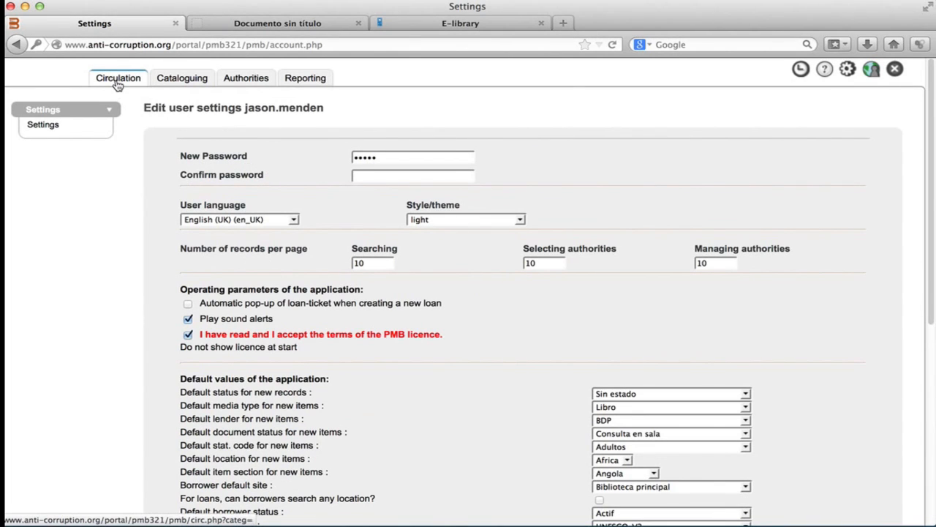
left_click(117, 82)
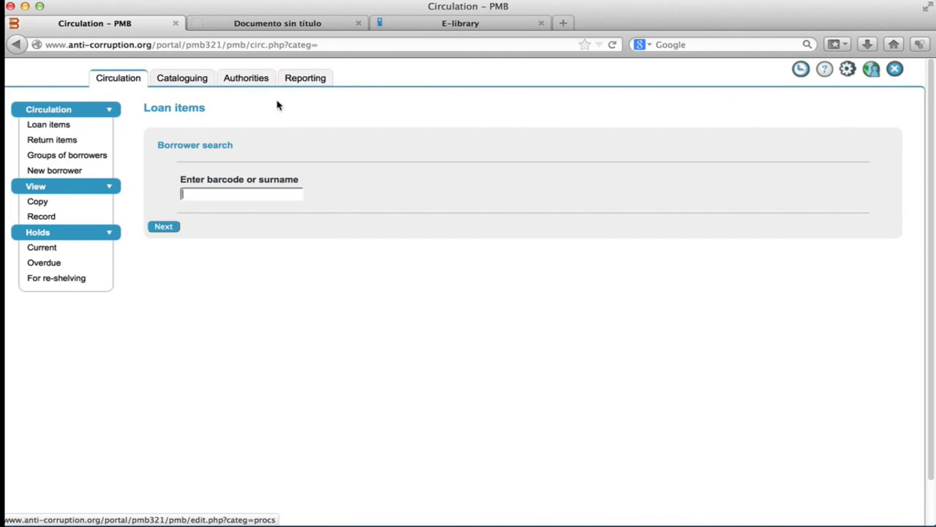
left_click(109, 110)
left_click(109, 127)
left_click(110, 142)
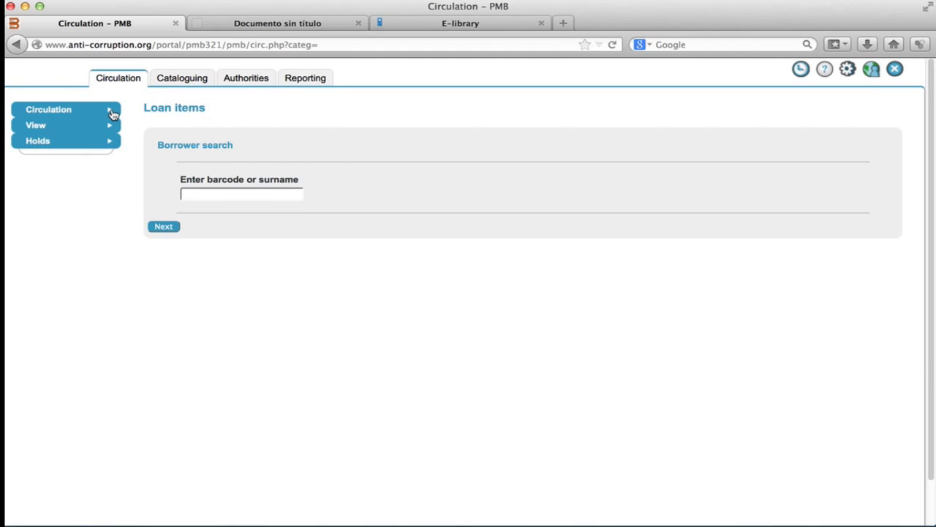
Open the Cataloguing module and collapse and re-expand its Search menu section.
left_click(191, 84)
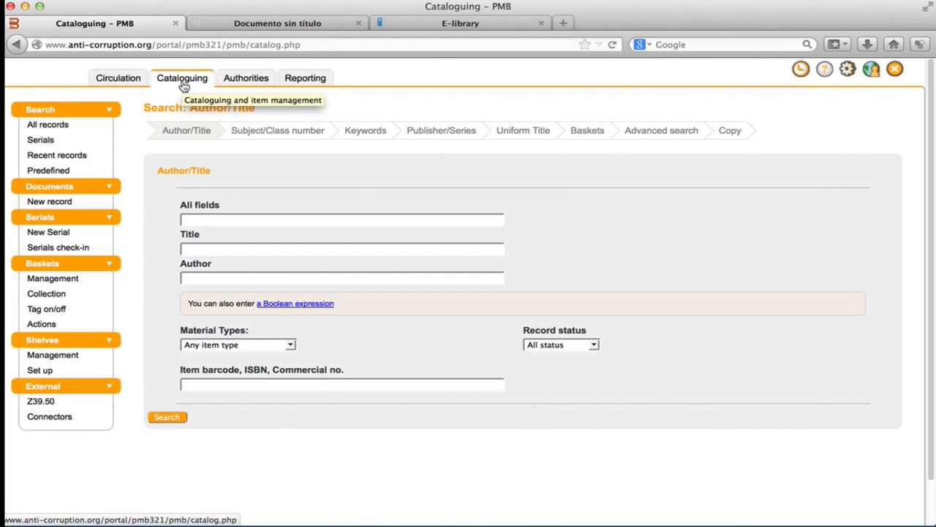
left_click(81, 114)
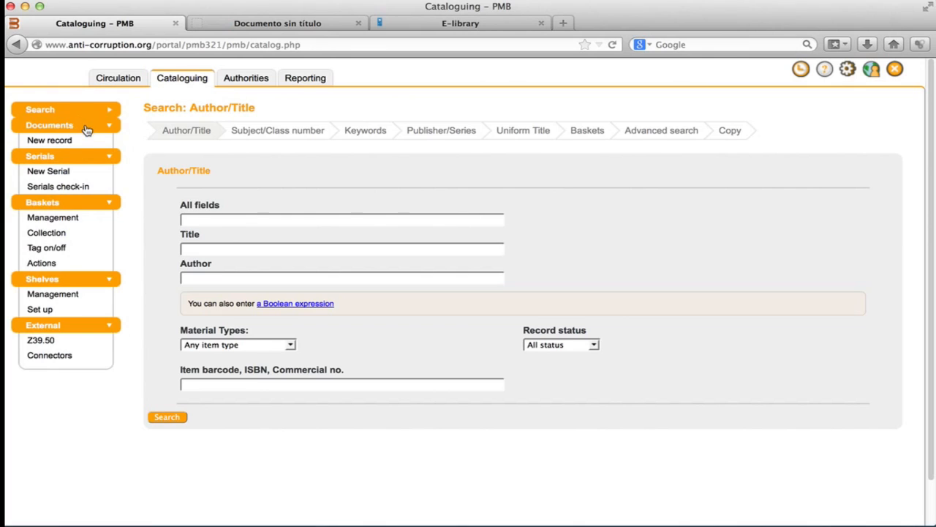
left_click(86, 128)
left_click(87, 129)
left_click(86, 111)
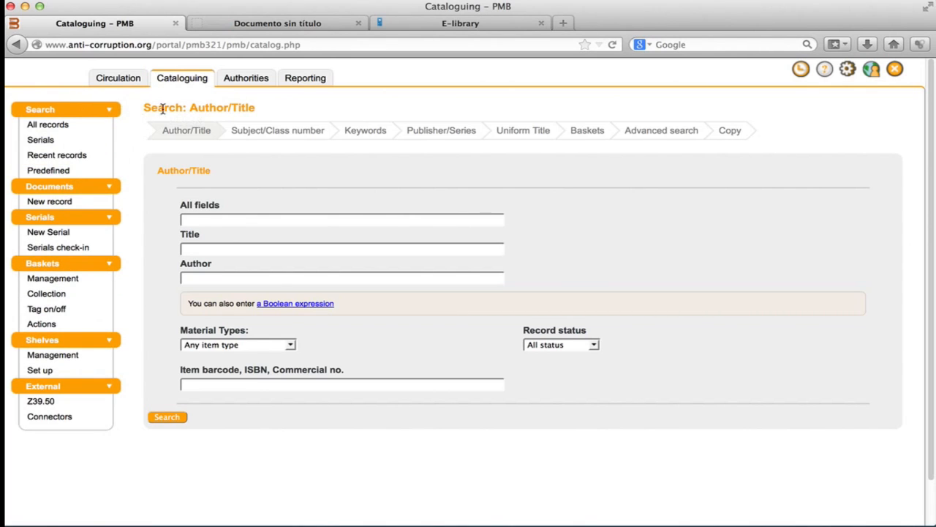
Look through the Subject/Class number, Keywords and Publisher/Series search tabs and return to Author/Title.
left_click_drag(143, 108, 242, 109)
left_click(297, 111)
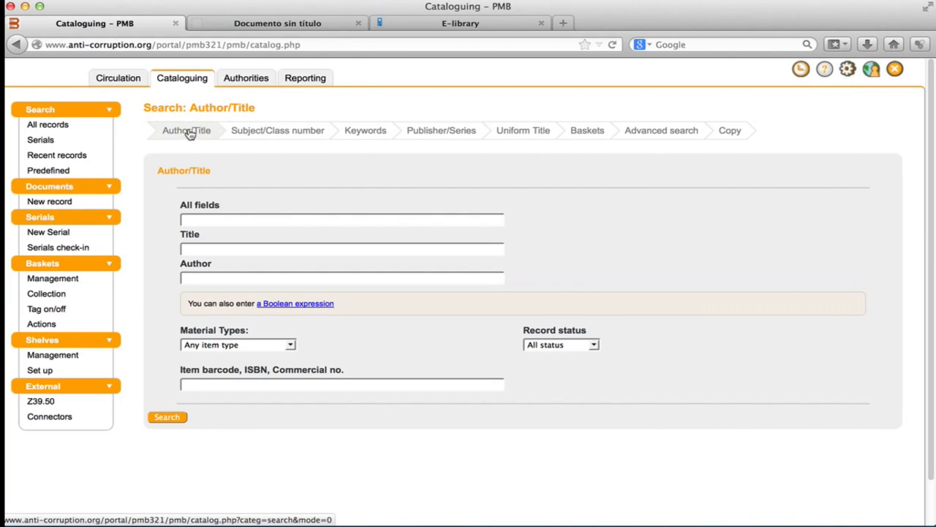
left_click(248, 136)
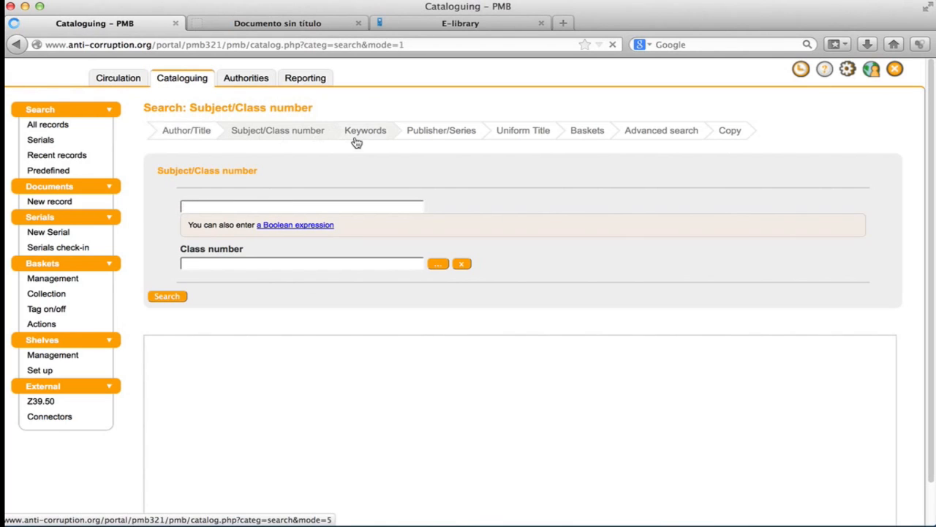
left_click(371, 138)
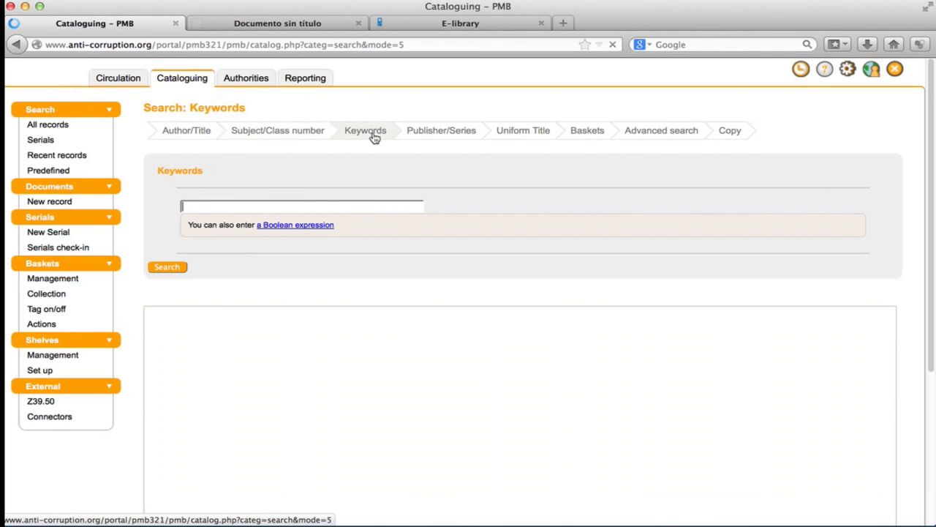
left_click(431, 132)
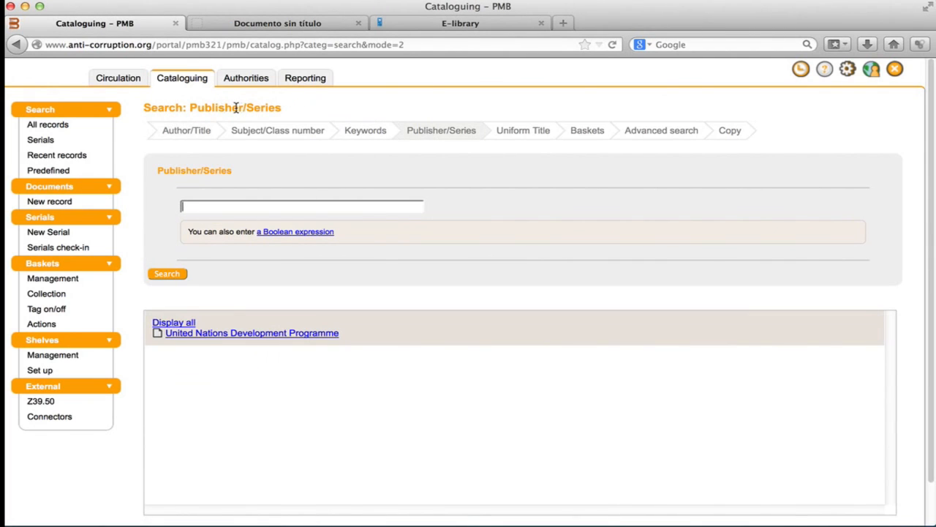
left_click(196, 136)
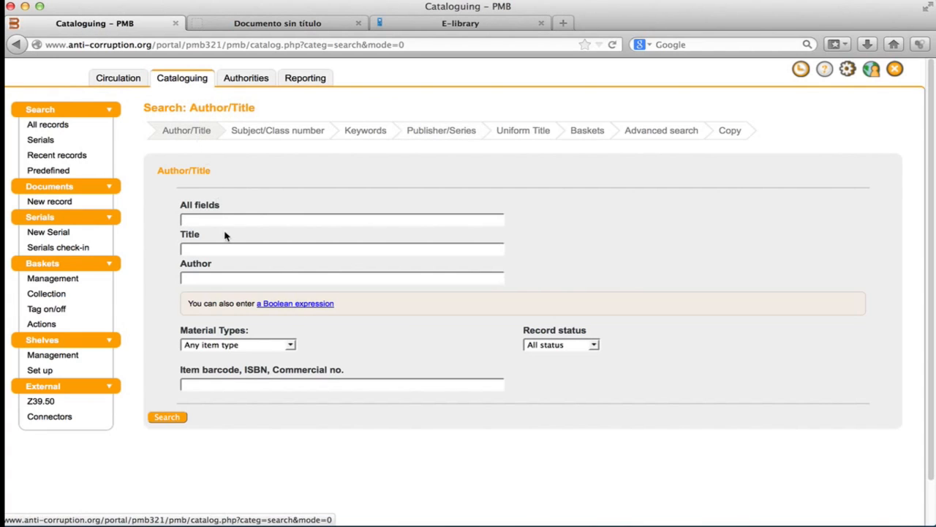
Search all fields of the catalogue for Development.
left_click(224, 222)
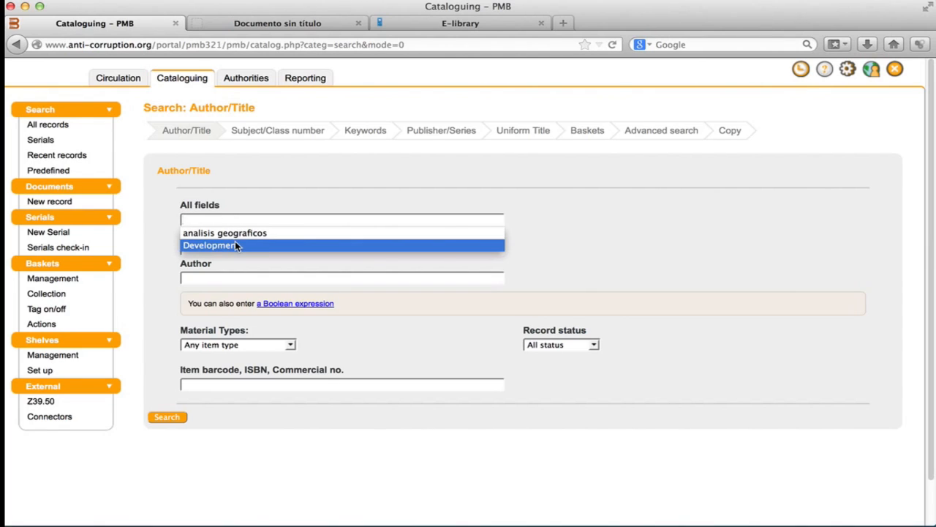
left_click(235, 245)
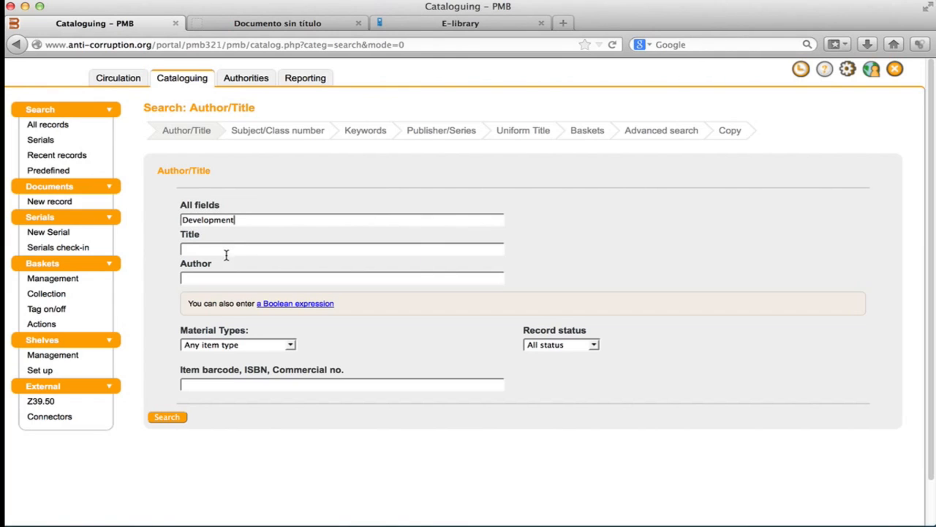
left_click(174, 423)
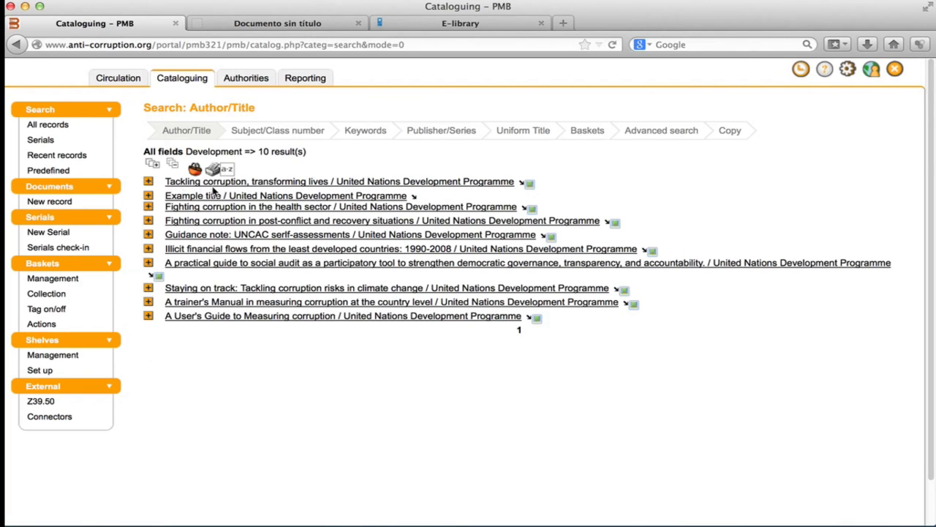
Expand the details of the 'Tackling corruption, transforming lives' result.
left_click(148, 183)
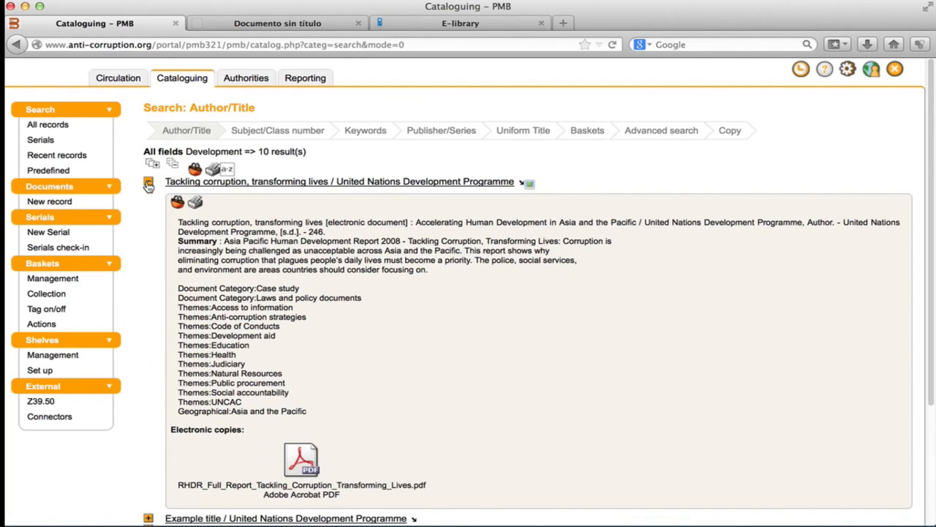
scroll(355, 301, "down", 3)
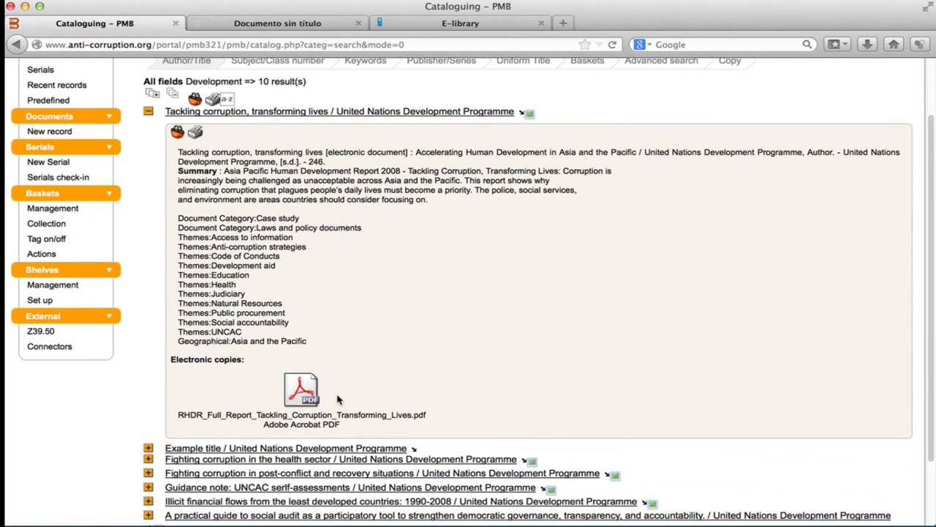
scroll(392, 395, "down", 1)
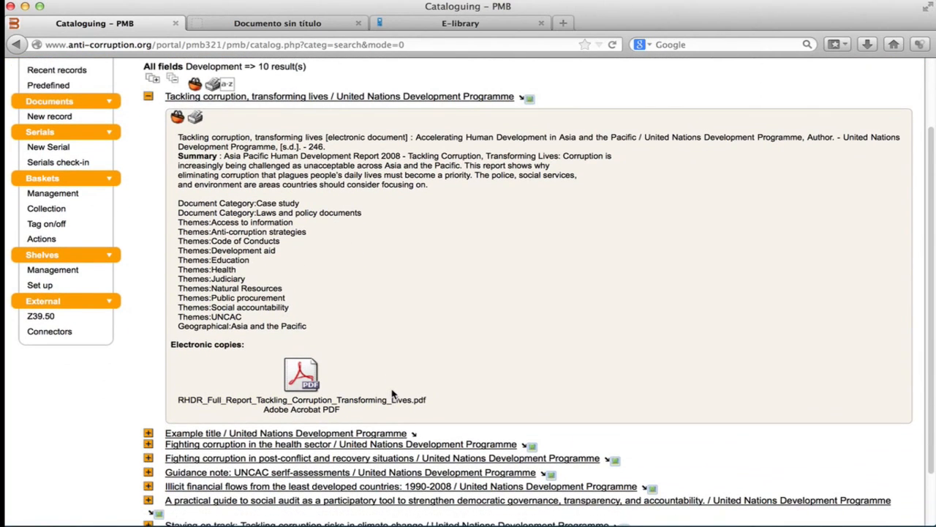
scroll(391, 395, "up", 4)
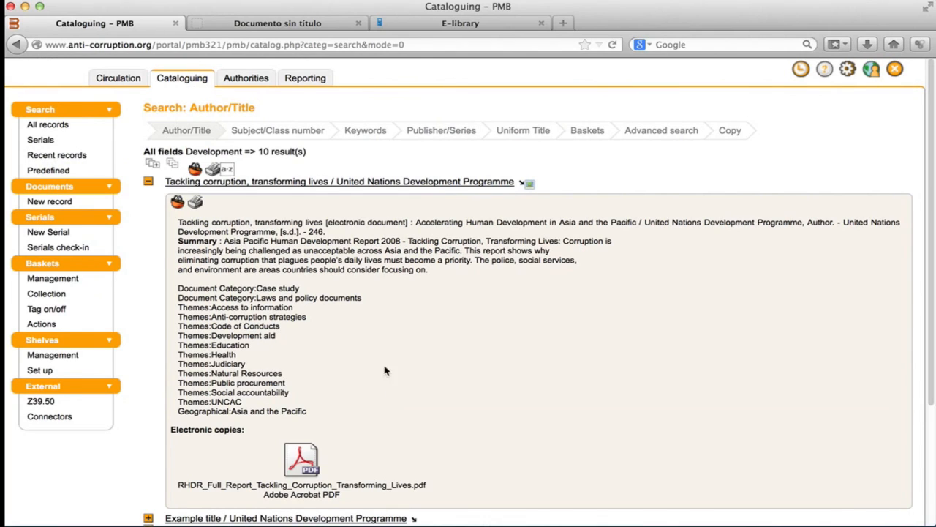
Open the full record of 'Tackling corruption, transforming lives'.
left_click(329, 187)
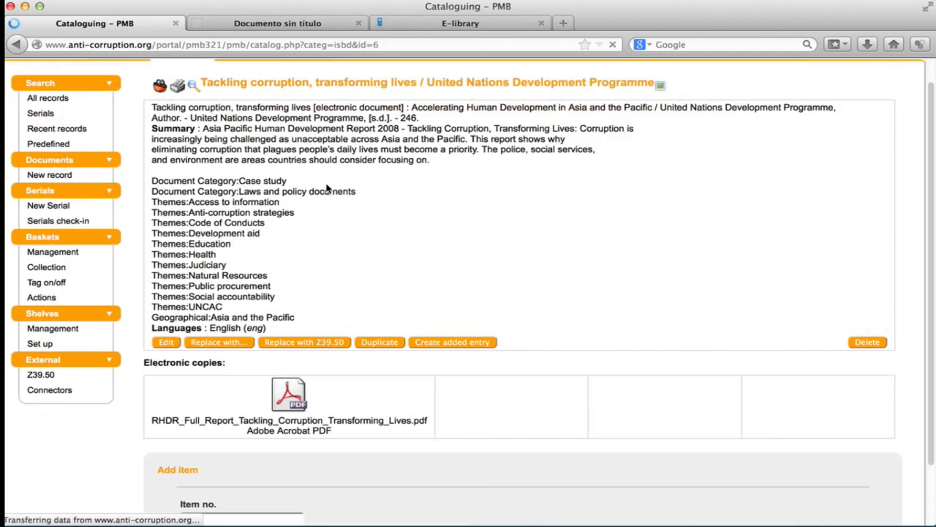
scroll(327, 188, "down", 3)
scroll(327, 189, "up", 3)
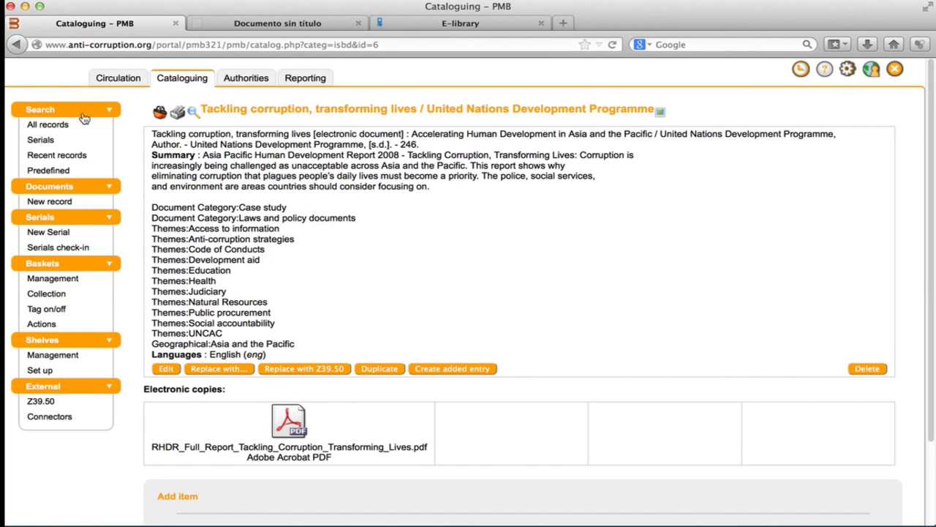
Open the list of recent catalogue records.
left_click(49, 158)
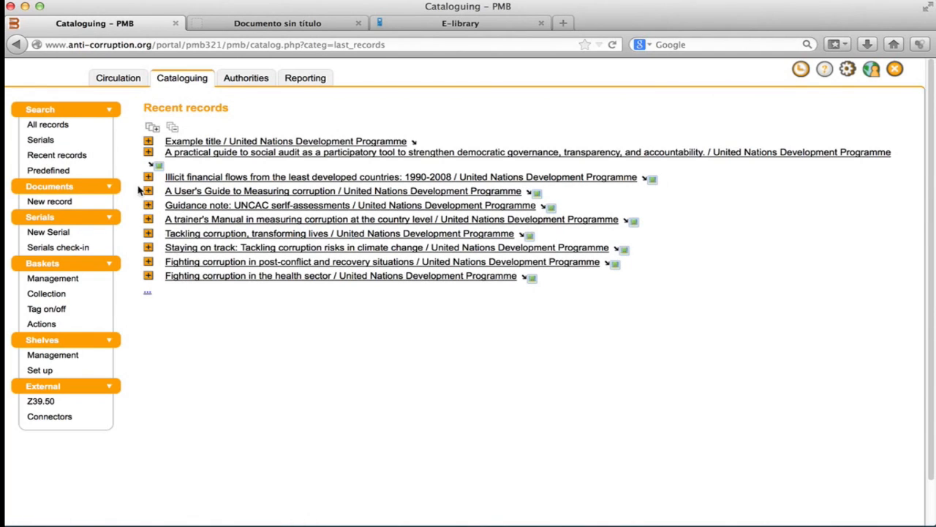
Start a new document record, skipping the ISBN, EAN, Commercial no. lookup.
left_click(66, 188)
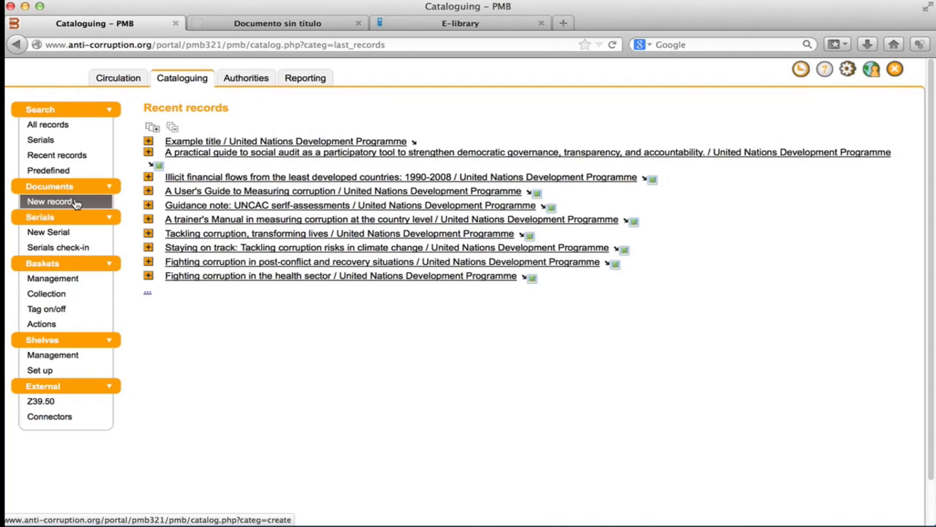
left_click(74, 206)
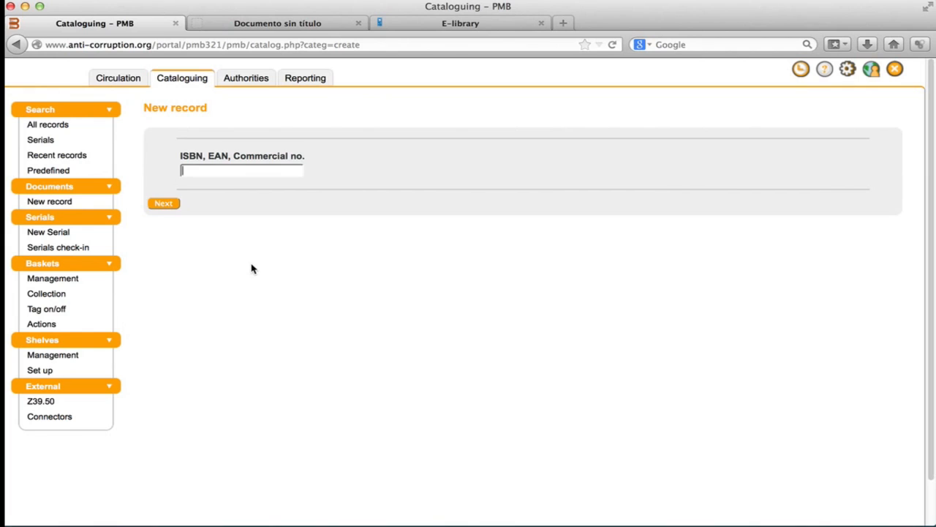
left_click(168, 208)
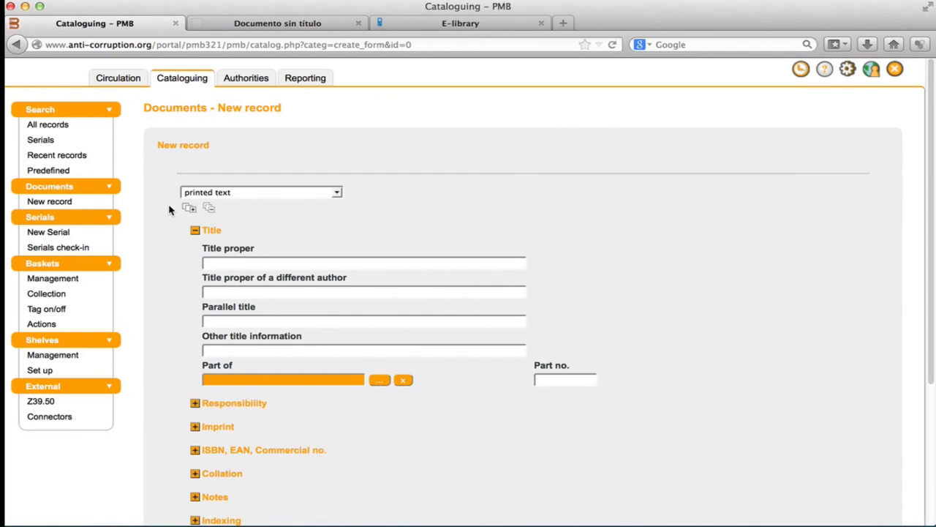
Set the new record's document type to electronic document.
left_click(194, 231)
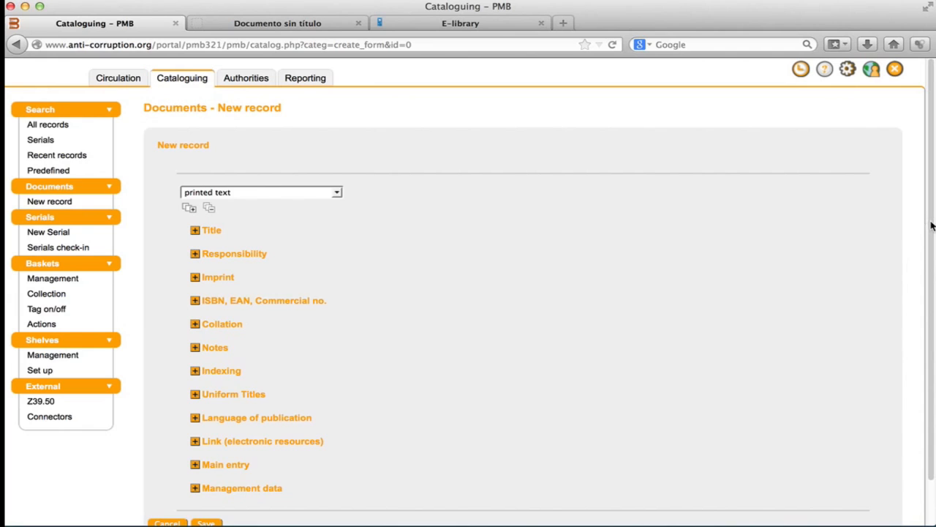
left_click_drag(932, 227, 924, 275)
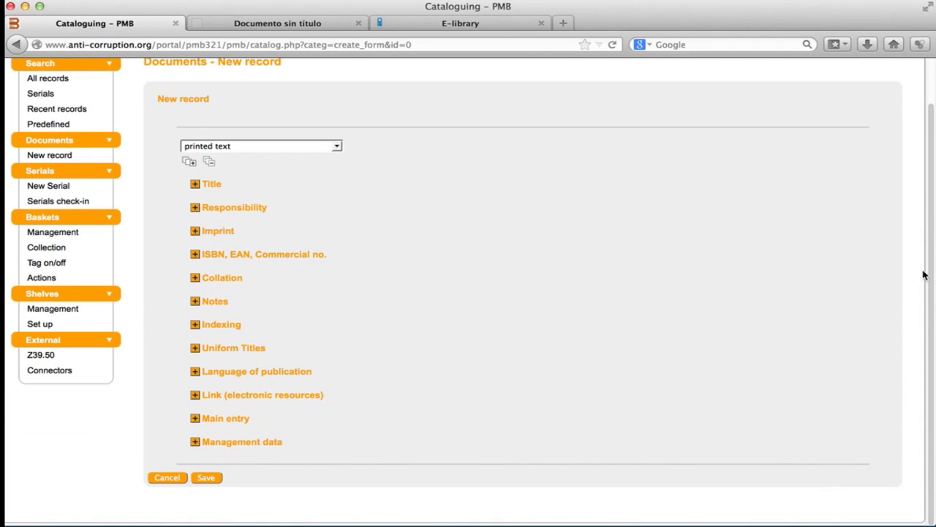
left_click(337, 149)
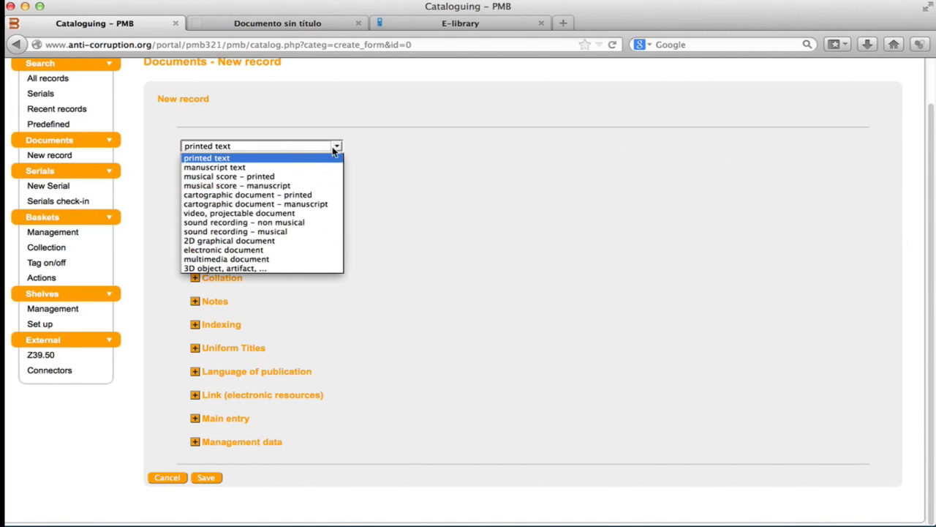
left_click(223, 250)
Set the title proper to Example title using the suggested entry.
left_click(194, 184)
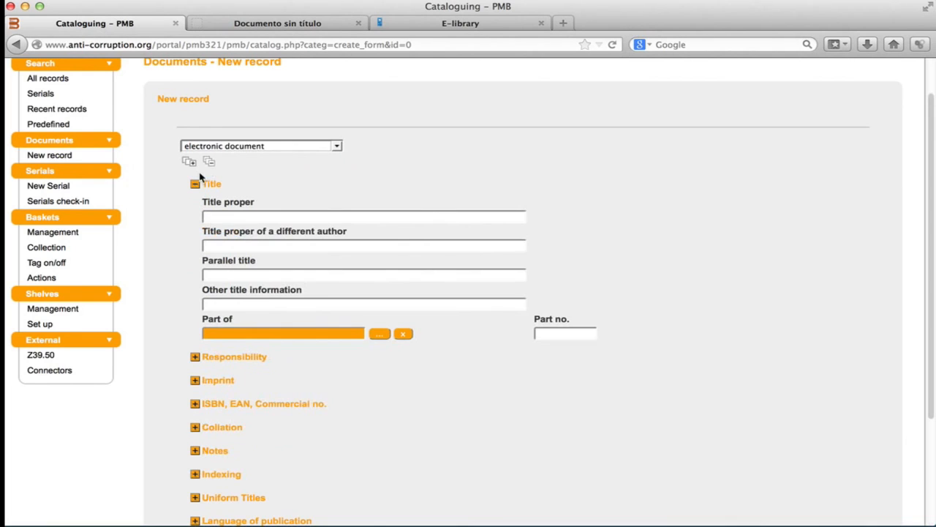
left_click(214, 215)
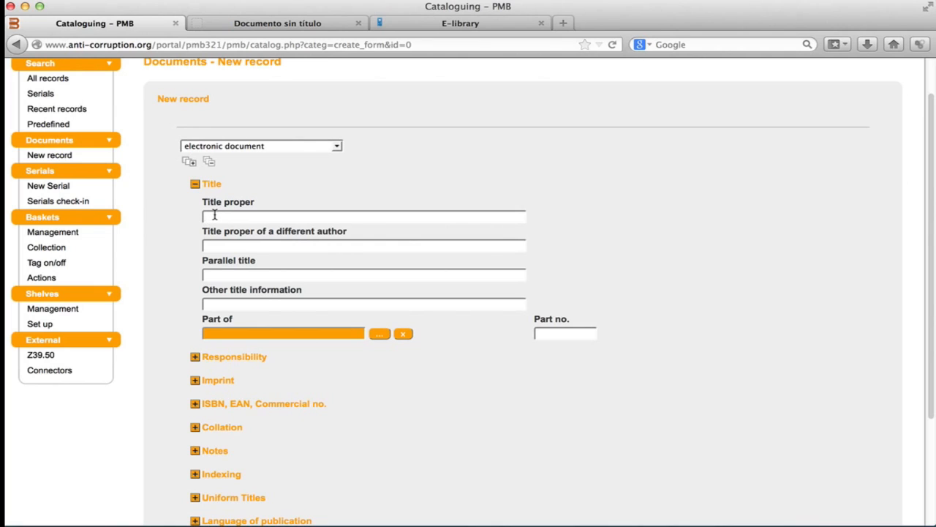
type("Title")
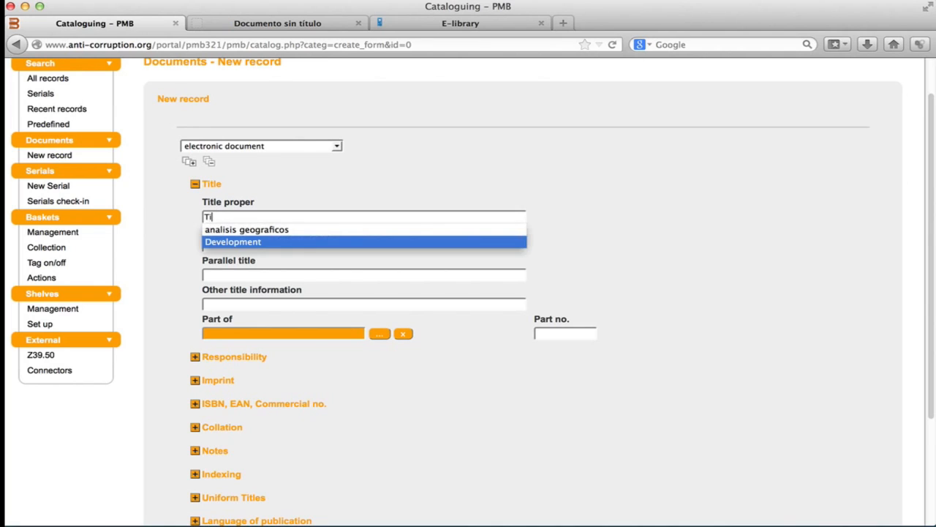
left_click(370, 231)
left_click(539, 221)
Expand the Responsibility section and open the primary author selection window.
scroll(542, 227, "down", 3)
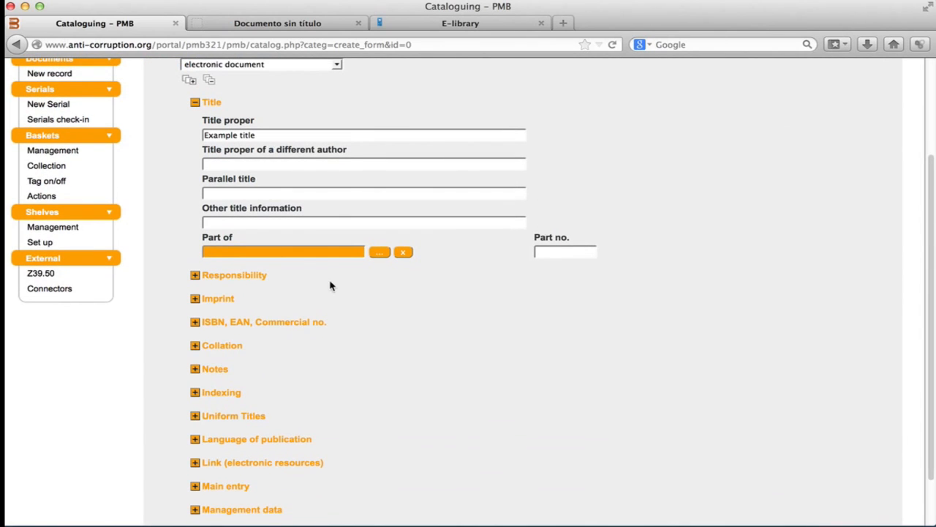
left_click(196, 276)
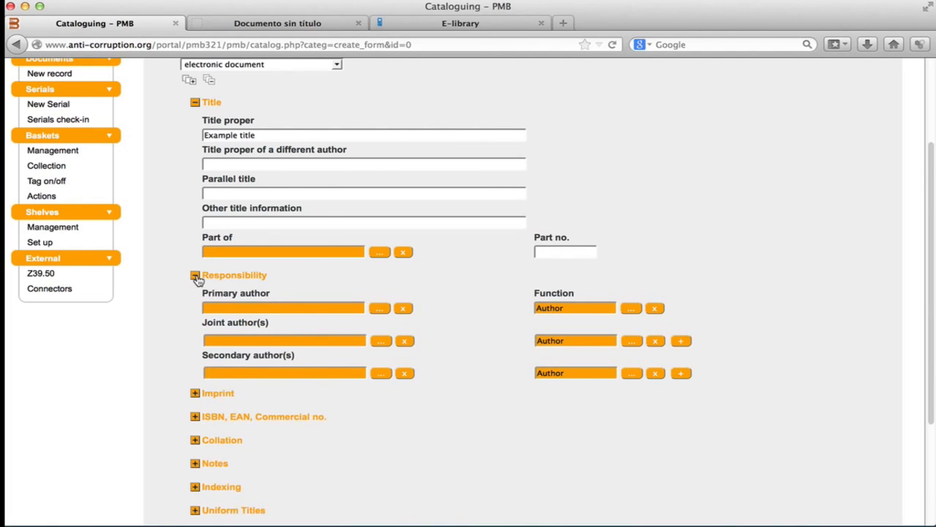
left_click(380, 312)
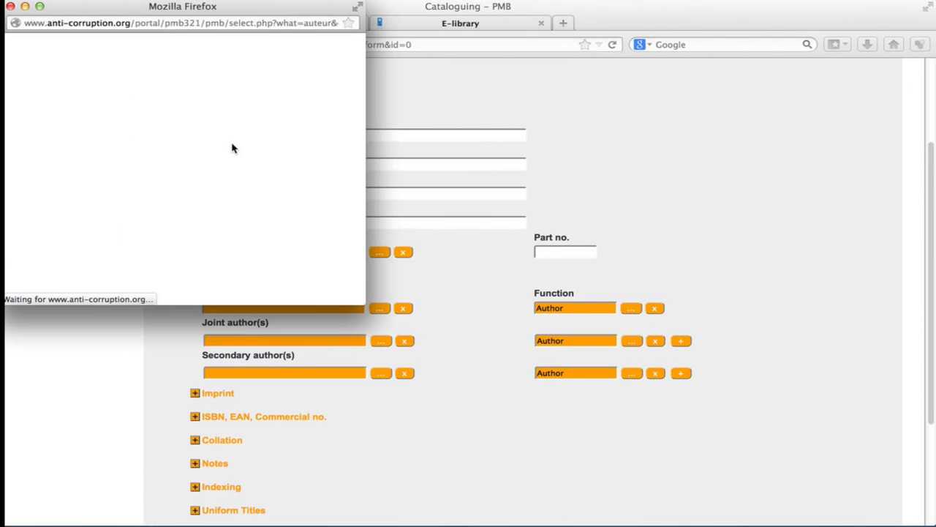
left_click_drag(365, 304, 306, 223)
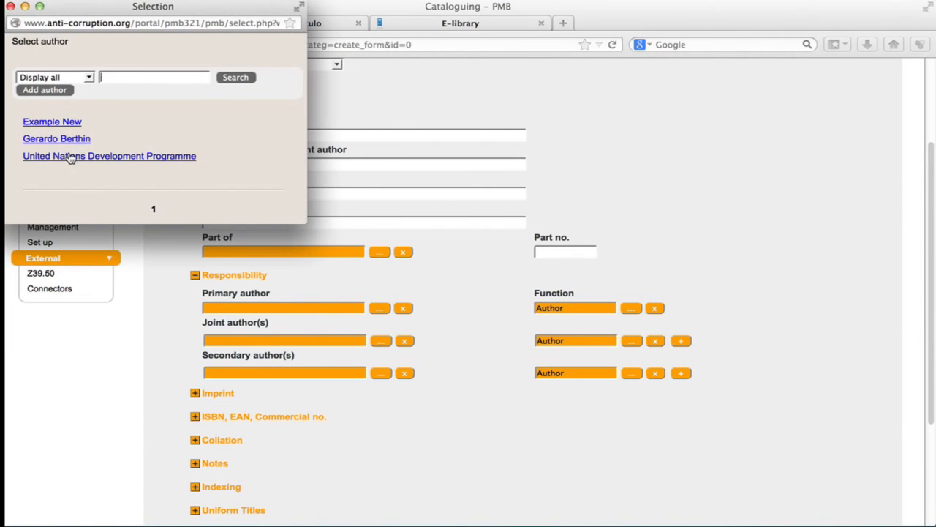
Try to search the author list for un, then clear the search field.
left_click(90, 79)
left_click(94, 75)
type("un")
left_click(226, 85)
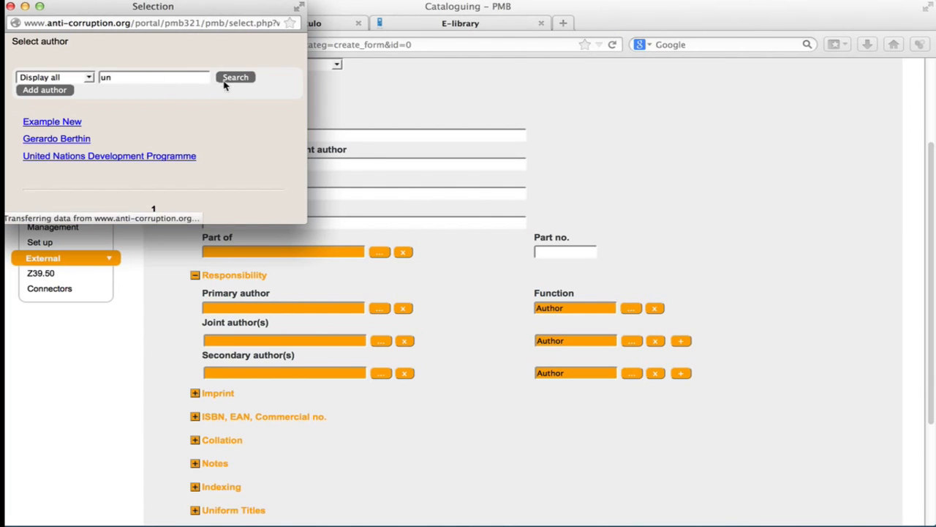
left_click(167, 80)
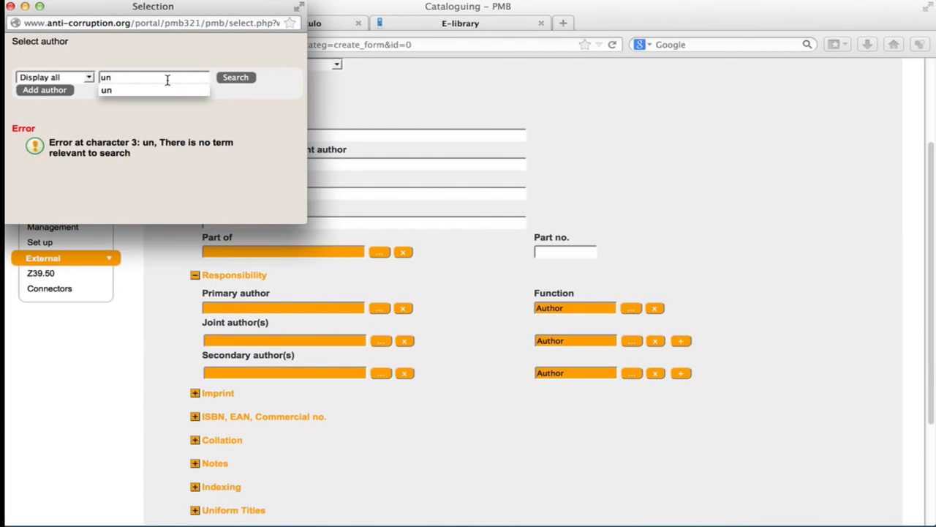
key("BackSpace")
key("BackSpace")
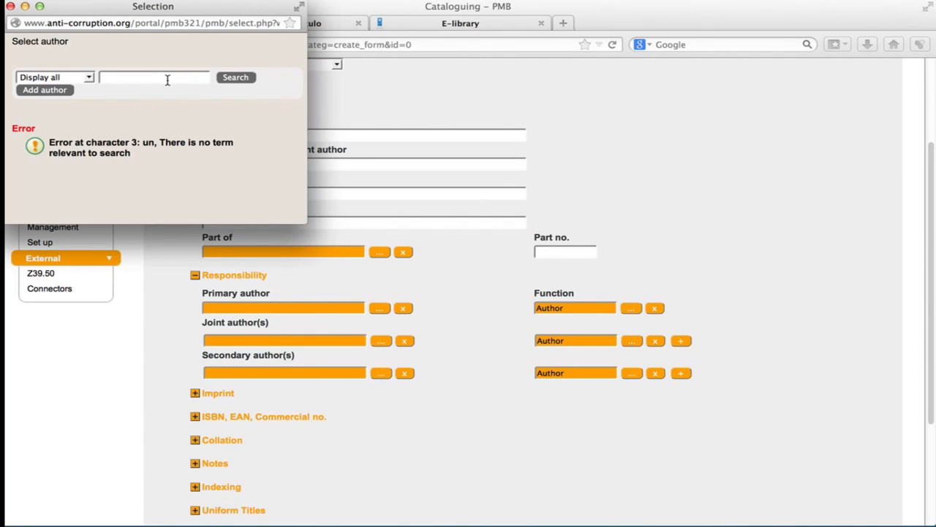
Add a new Person author named Example New 2 and pick it as the primary author.
left_click(61, 96)
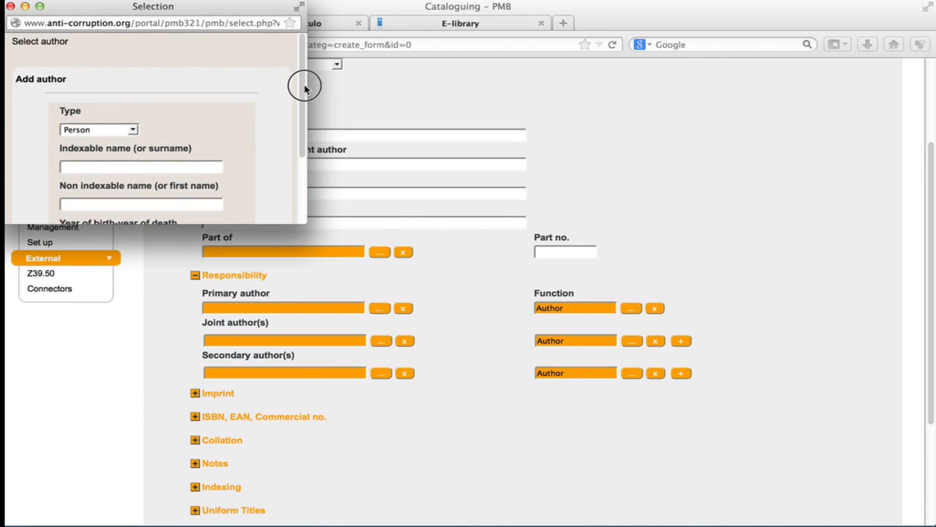
left_click_drag(305, 83, 308, 149)
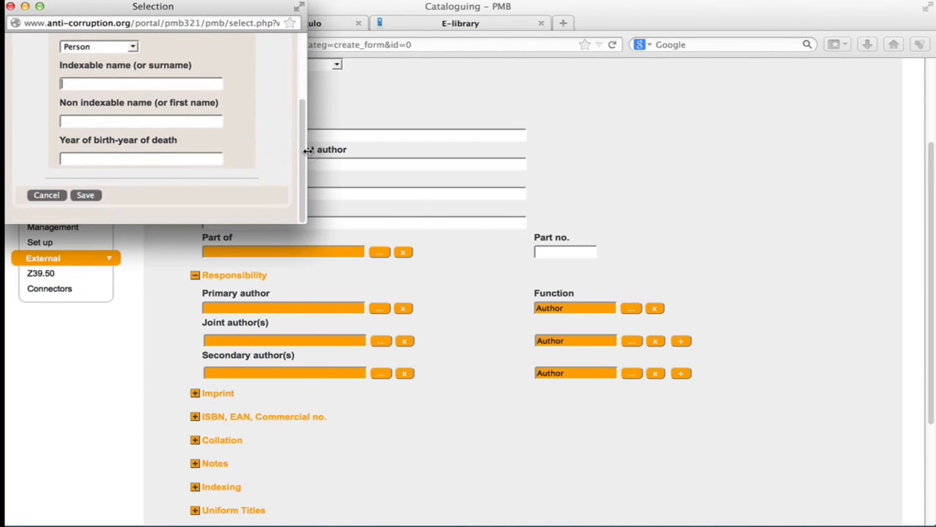
left_click(131, 46)
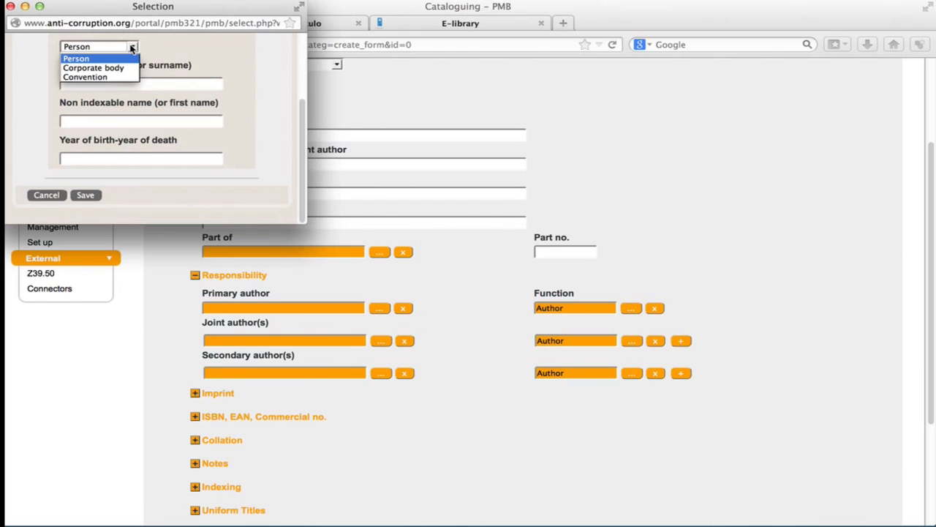
left_click(164, 86)
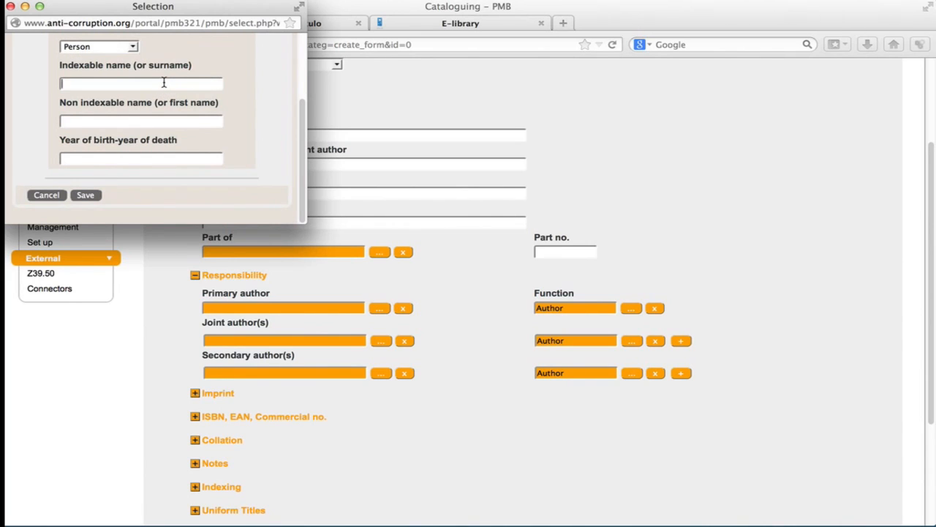
type("ex")
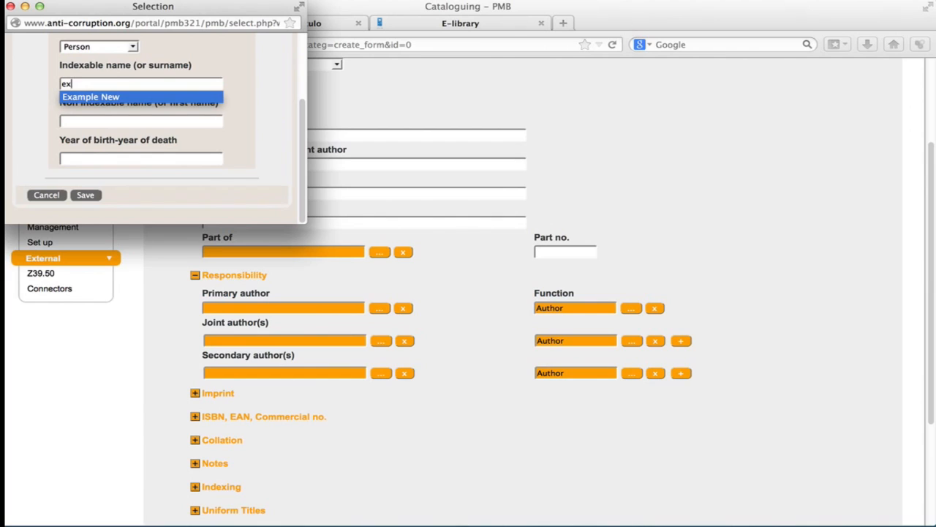
left_click(181, 98)
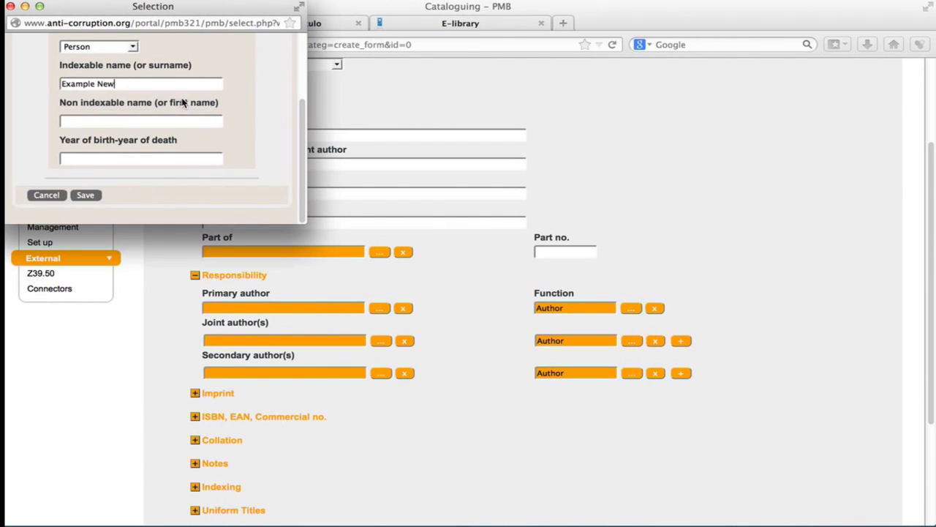
type("2")
left_click(85, 196)
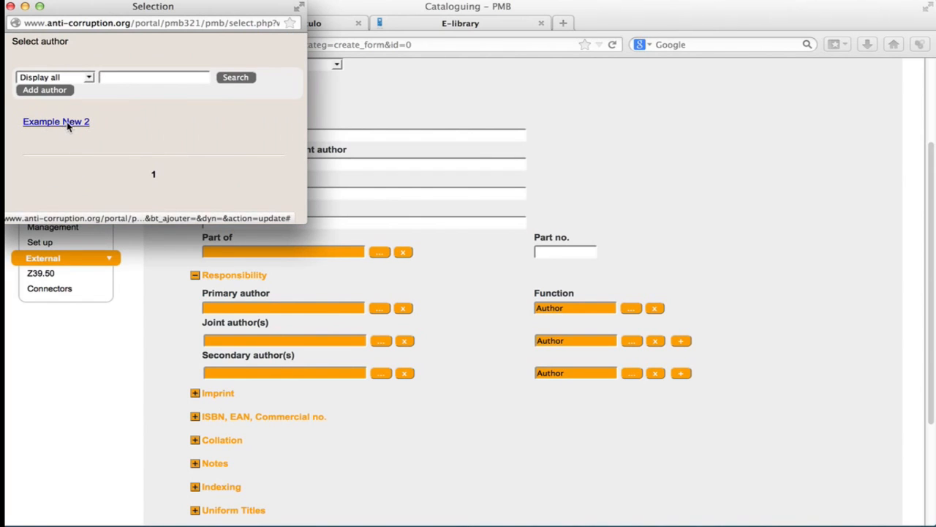
left_click(66, 123)
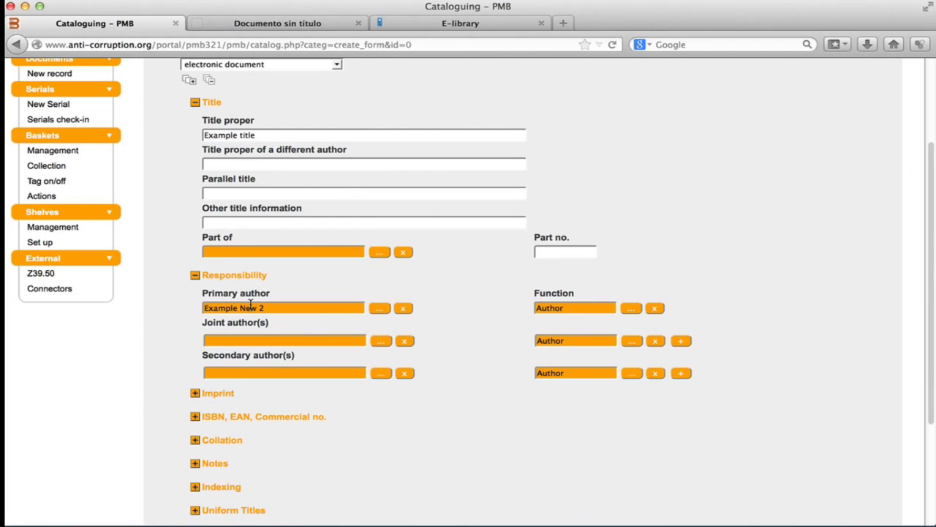
Expand the Imprint section and select United Nations Development Programme as publisher.
scroll(403, 353, "down", 5)
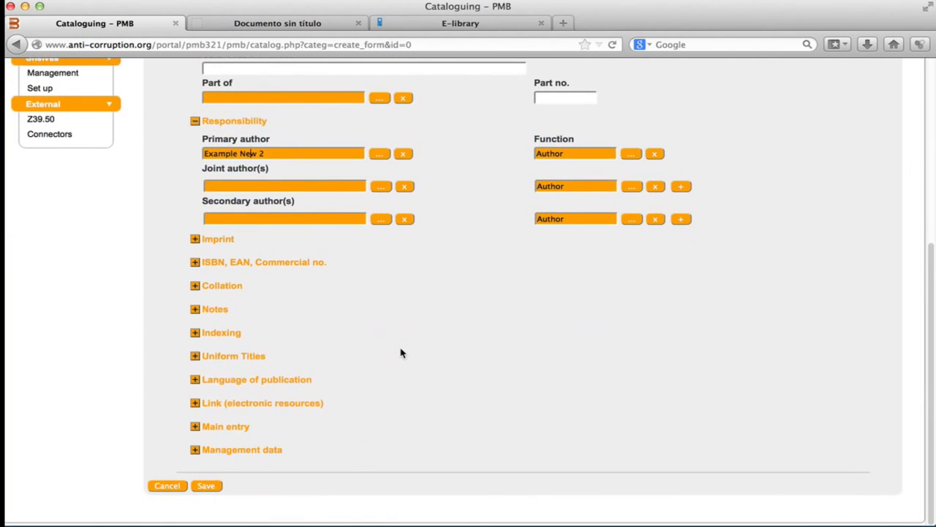
left_click(195, 239)
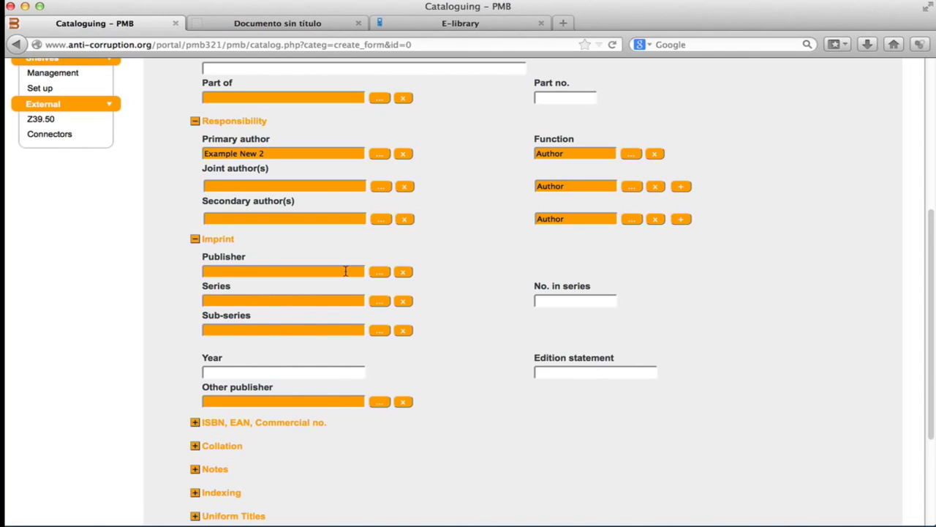
left_click(379, 272)
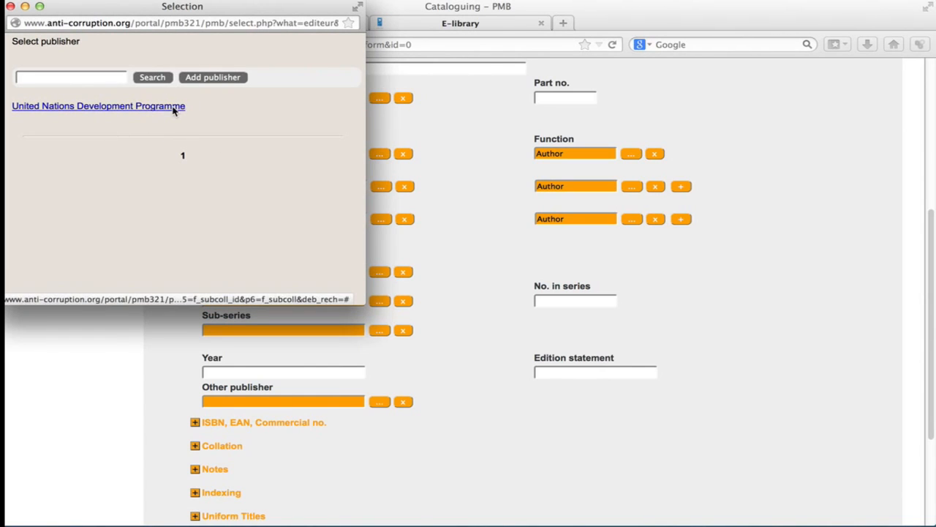
left_click(174, 107)
Set the imprint year to 2010.
scroll(376, 282, "down", 5)
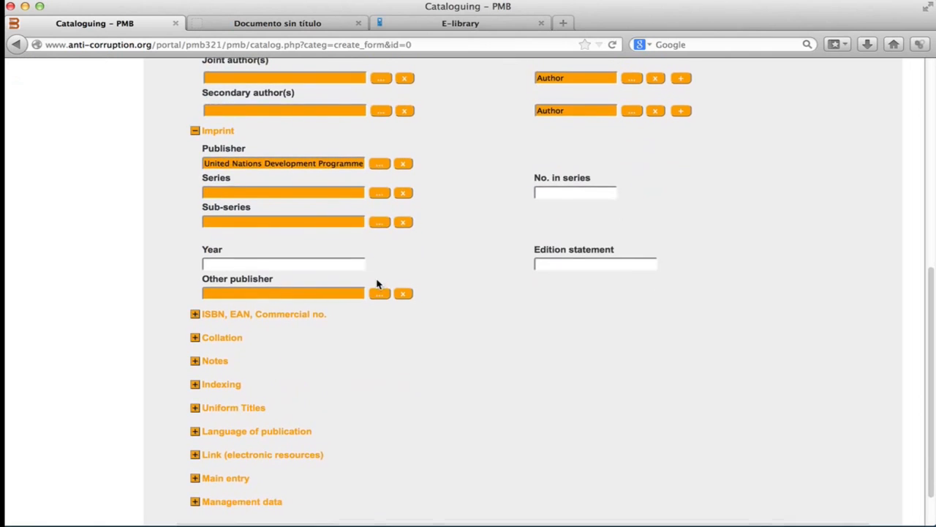
left_click(230, 213)
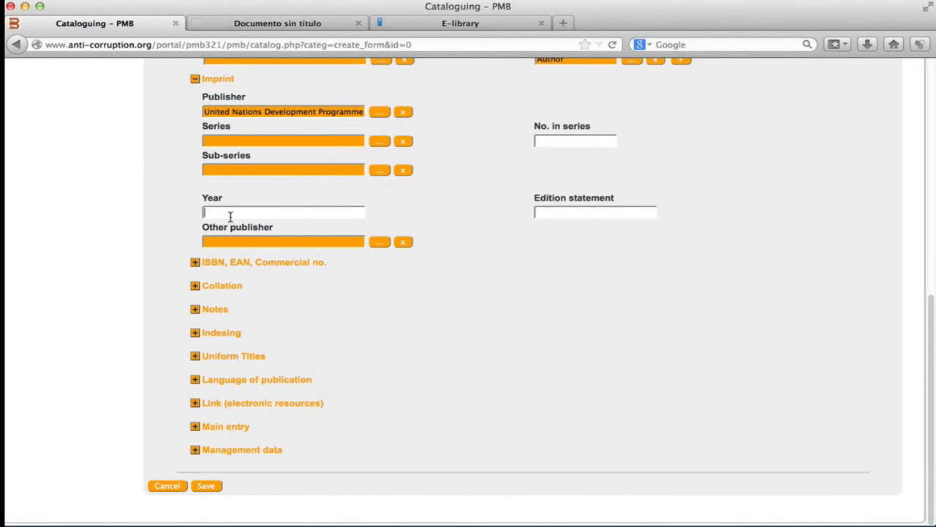
type("20")
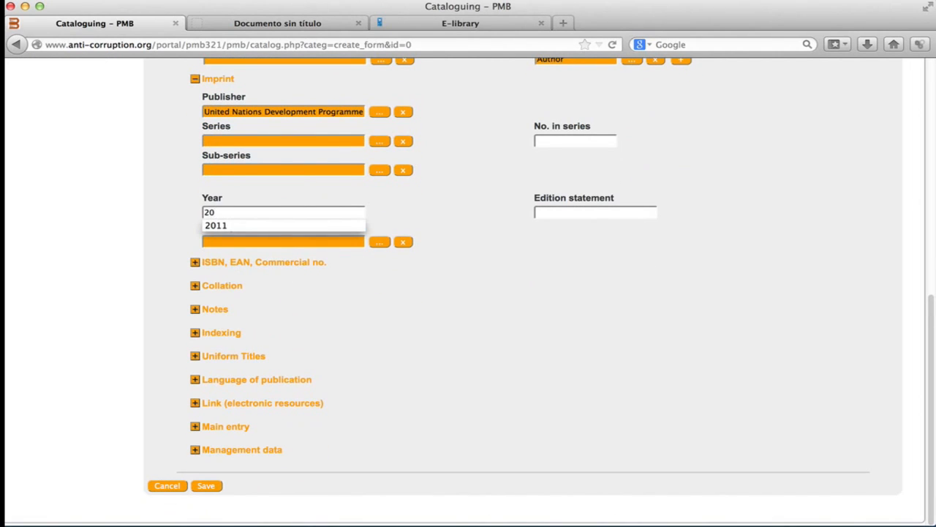
type("10")
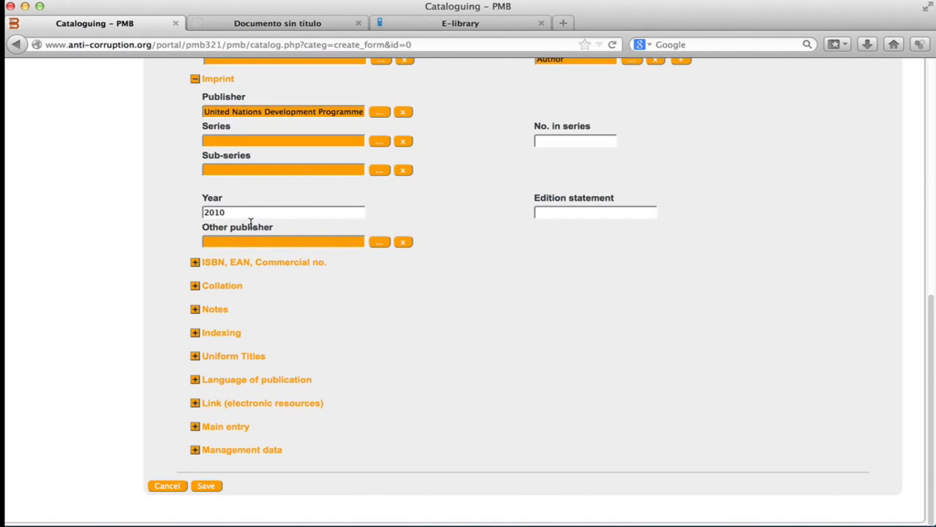
Expand the ISBN, EAN, Commercial no. section and open its barcode lookup, then cancel it.
left_click(195, 263)
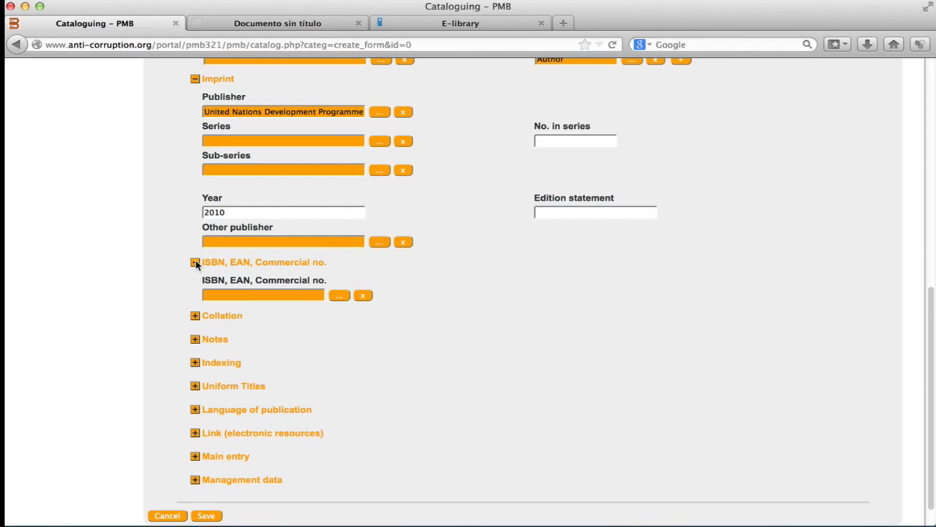
scroll(313, 252, "down", 2)
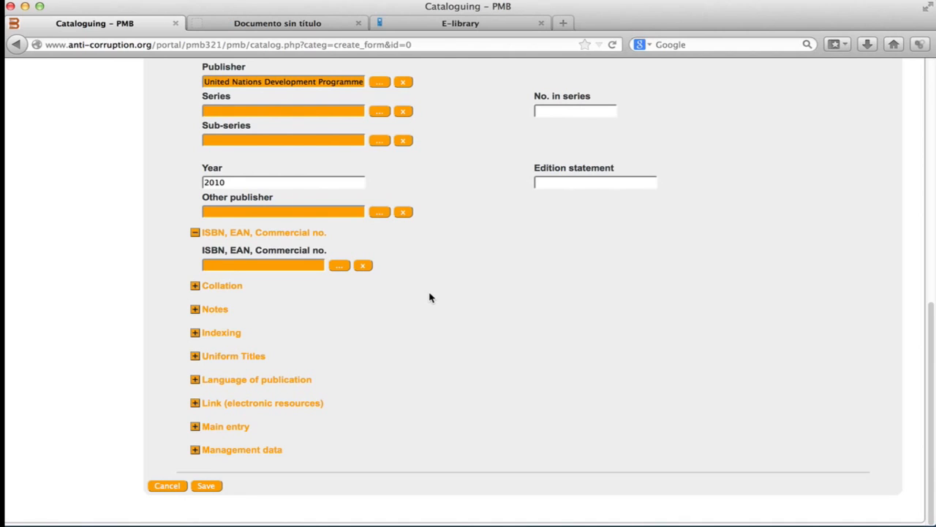
left_click(338, 266)
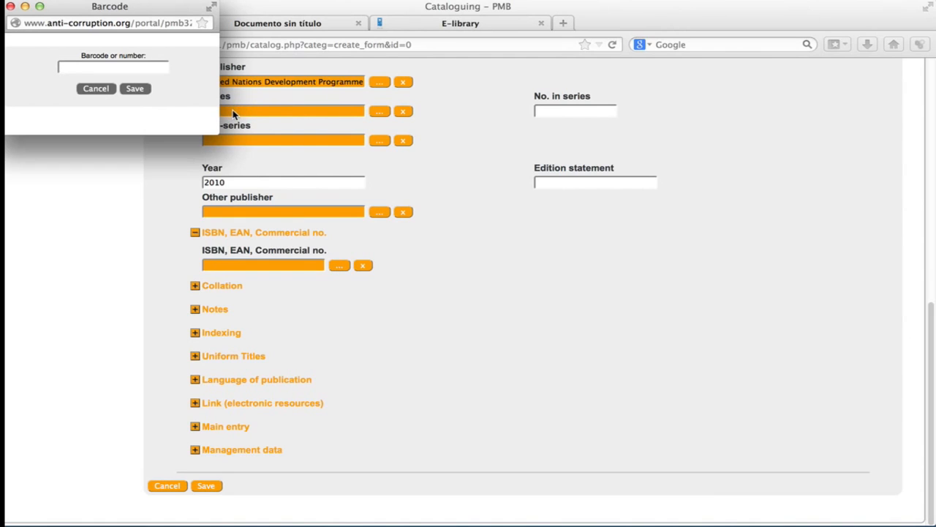
left_click(101, 91)
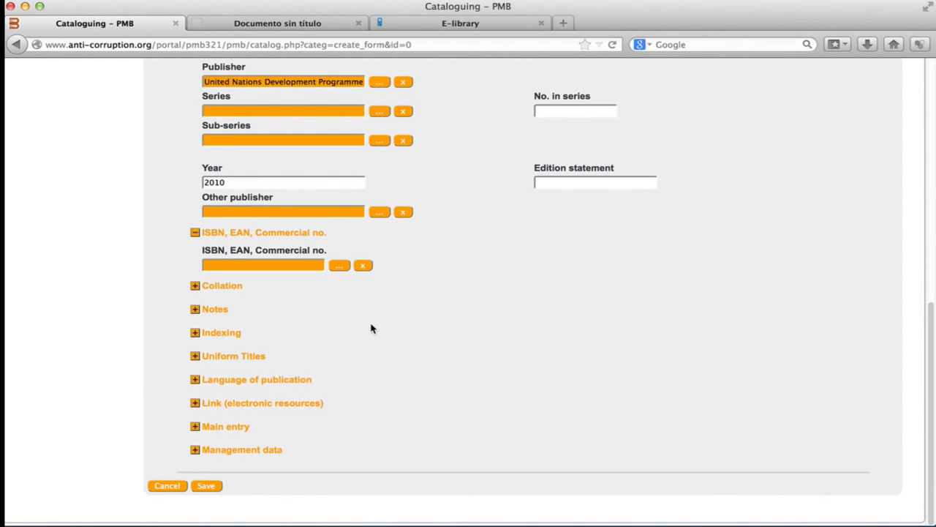
Expand the Collation section and inspect its extent, properties, format and price fields.
left_click(195, 286)
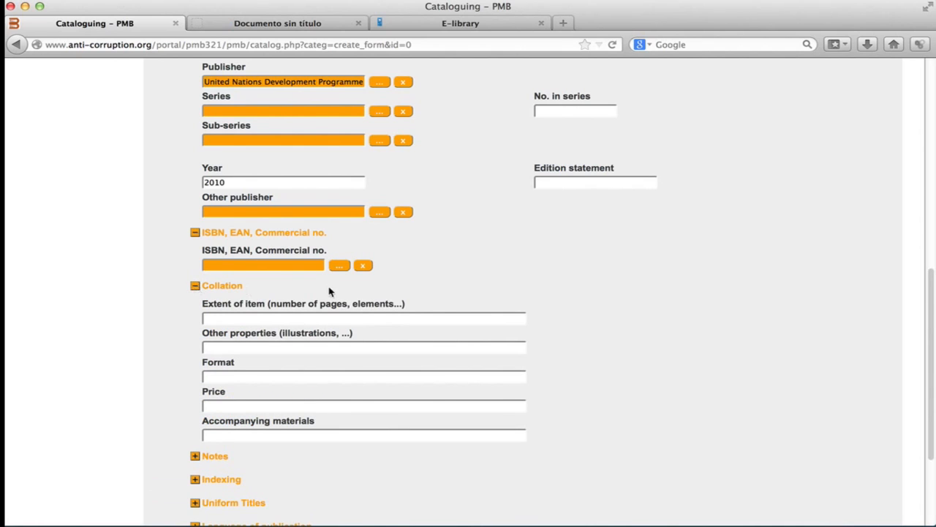
scroll(401, 303, "down", 3)
scroll(400, 306, "down", 2)
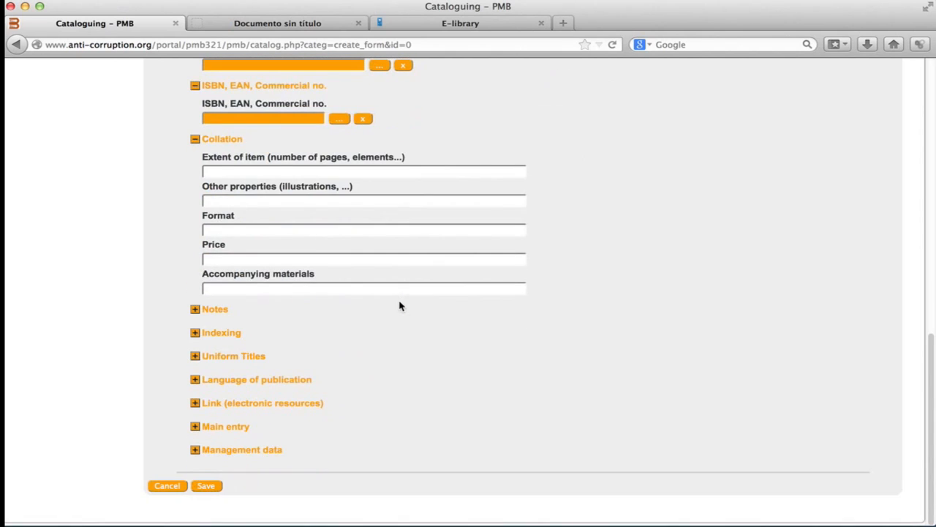
left_click(281, 177)
left_click(277, 199)
left_click(269, 231)
left_click(270, 257)
Expand the Notes section and inspect the general note, contents and summary fields.
left_click(195, 314)
scroll(373, 360, "down", 1)
scroll(373, 359, "down", 5)
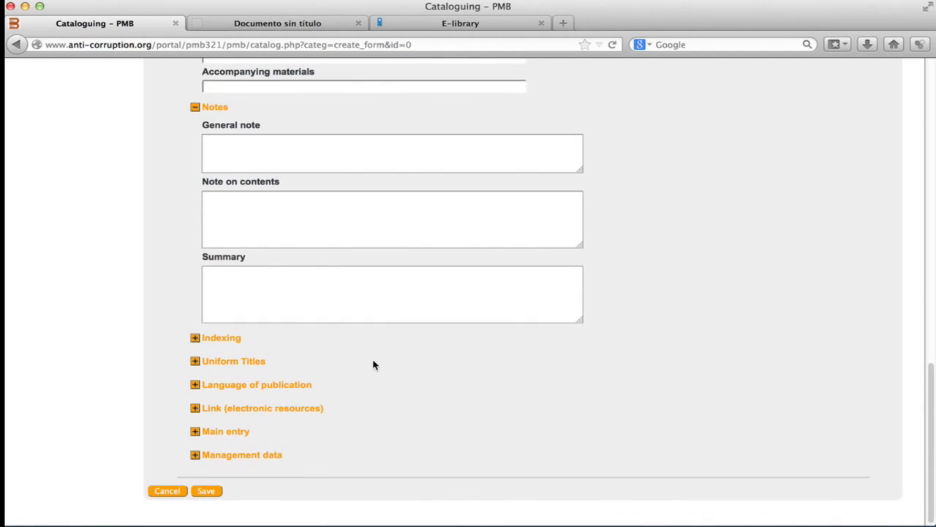
left_click(362, 158)
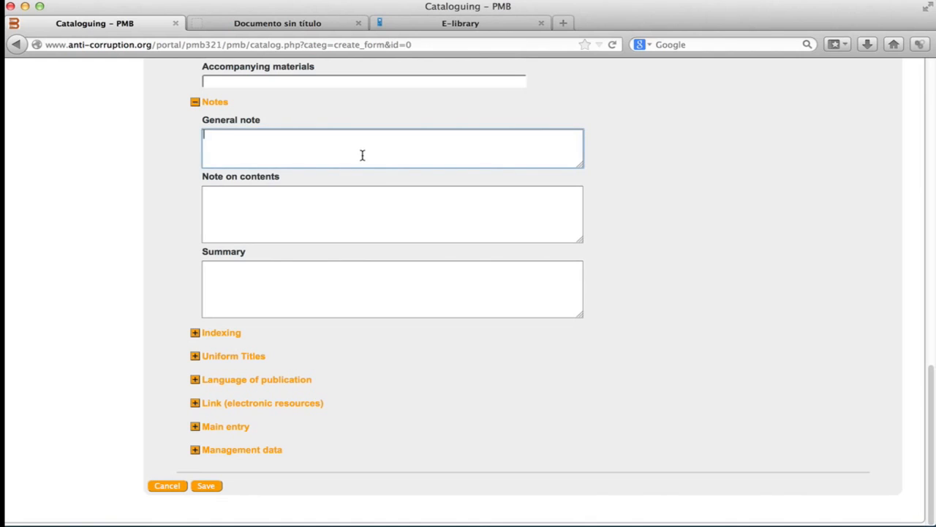
left_click(349, 207)
left_click(350, 275)
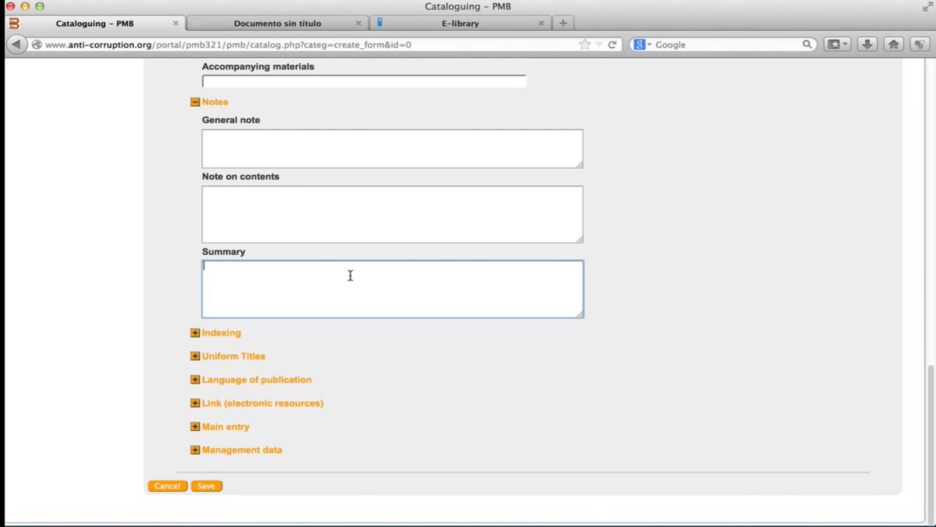
Expand Indexing, add a second subject heading row and pick Document Category: Article as the first heading.
left_click(196, 336)
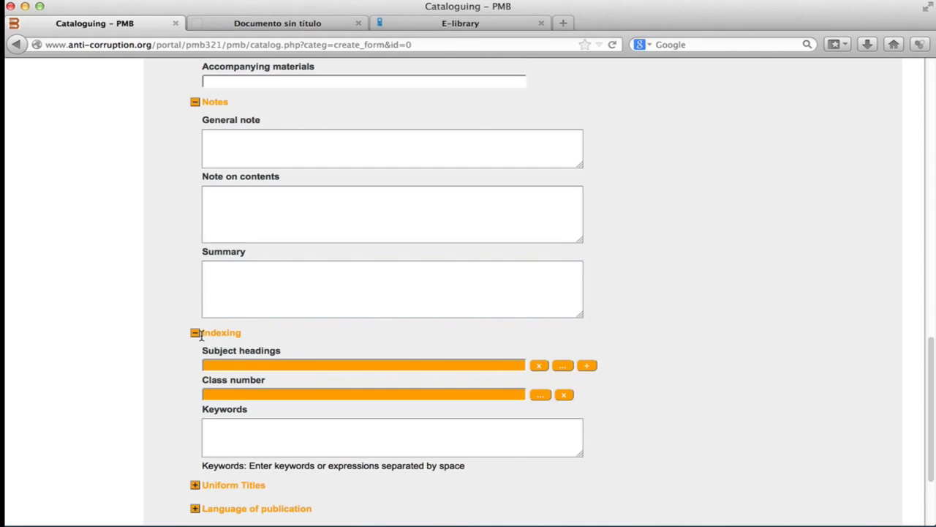
scroll(488, 442, "down", 2)
scroll(489, 442, "down", 2)
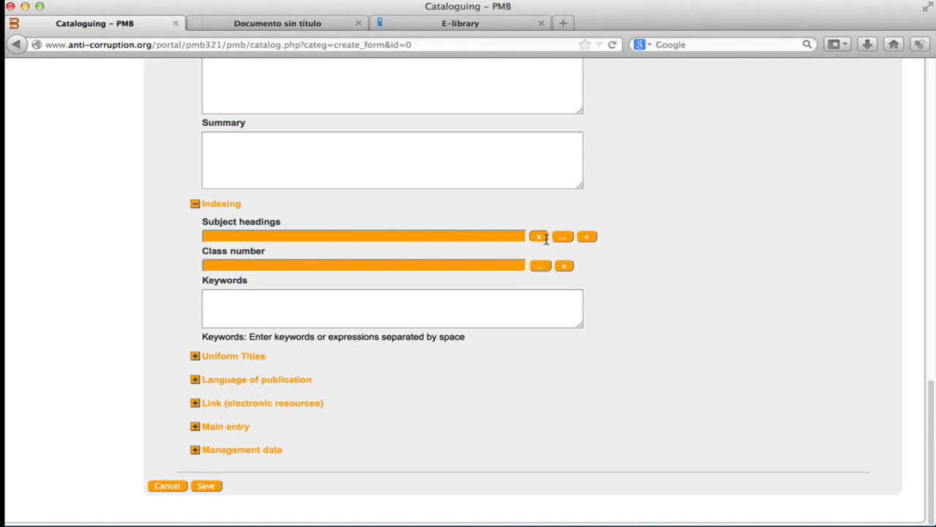
left_click(590, 239)
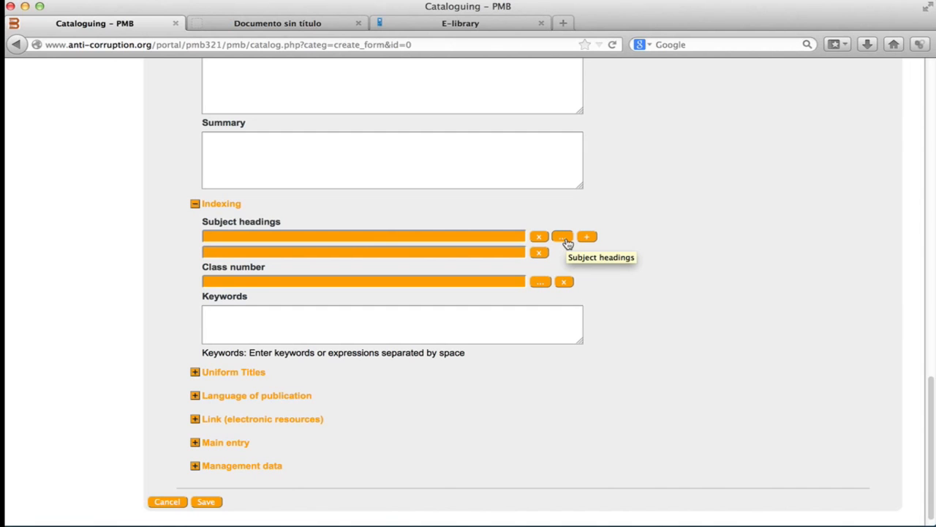
left_click(566, 240)
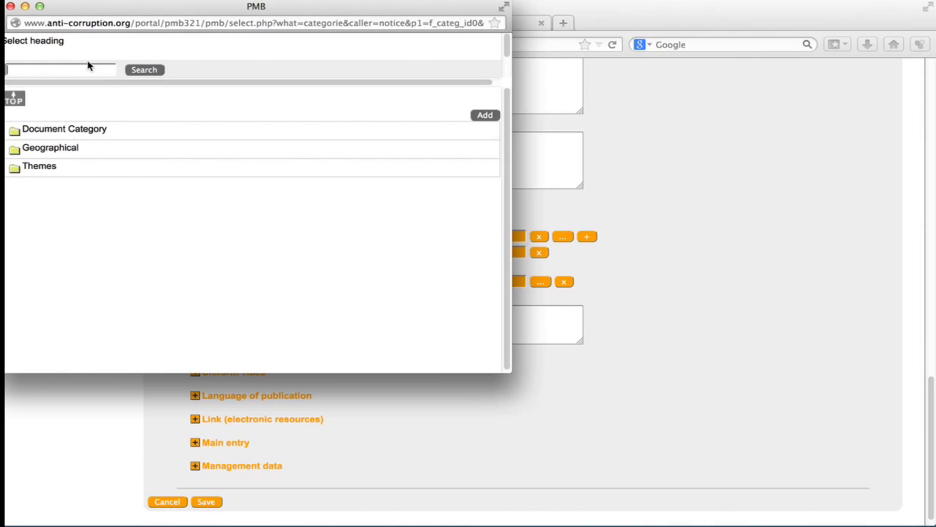
left_click(513, 369)
left_click_drag(512, 366, 626, 198)
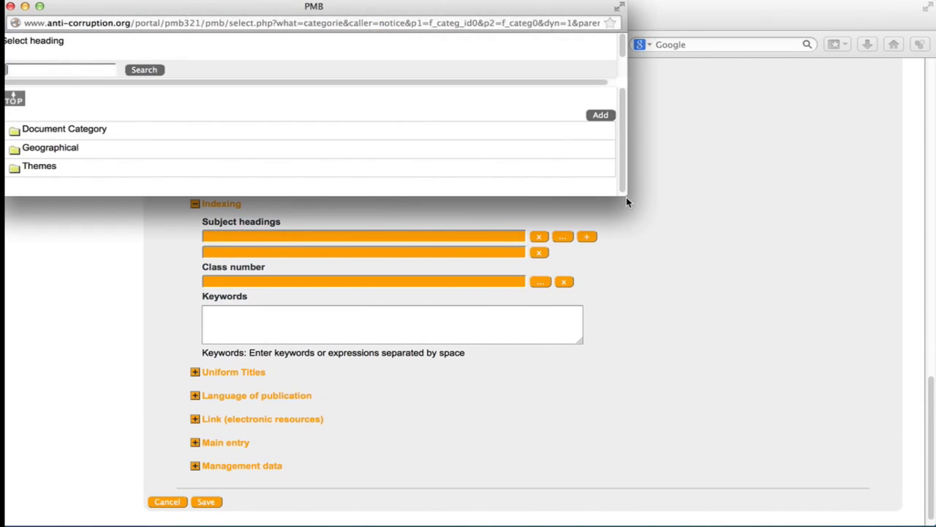
left_click(18, 133)
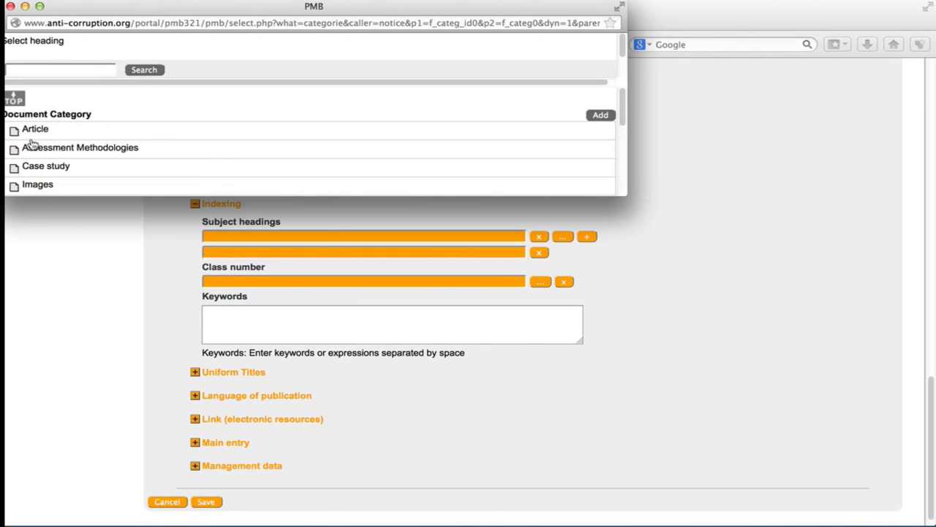
left_click(33, 130)
Pick Geographical: Asia and the Pacific: India as the second subject heading and close the heading selector.
left_click(16, 102)
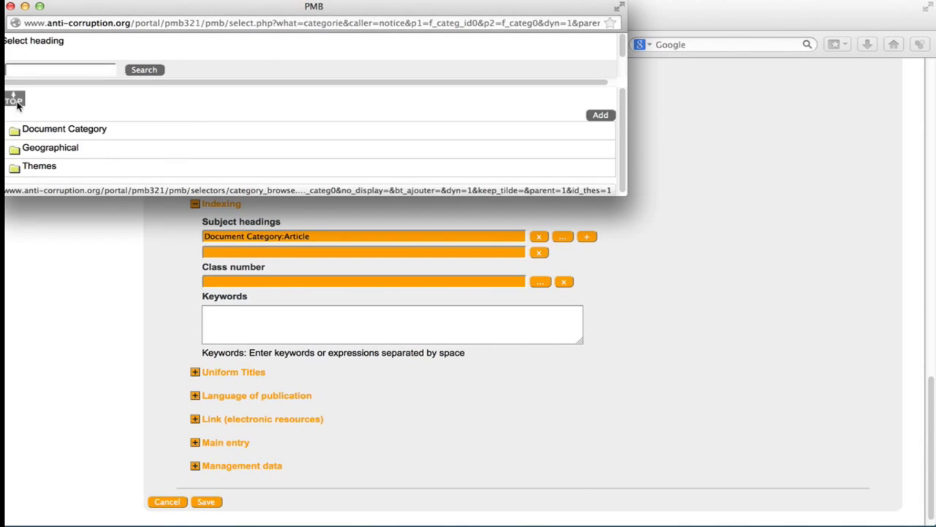
left_click(14, 152)
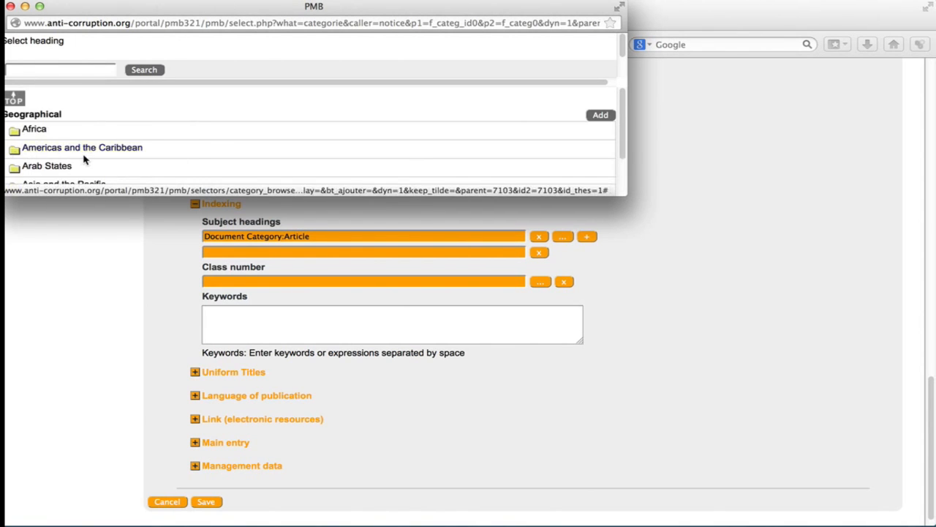
scroll(109, 157, "down", 2)
left_click(30, 147)
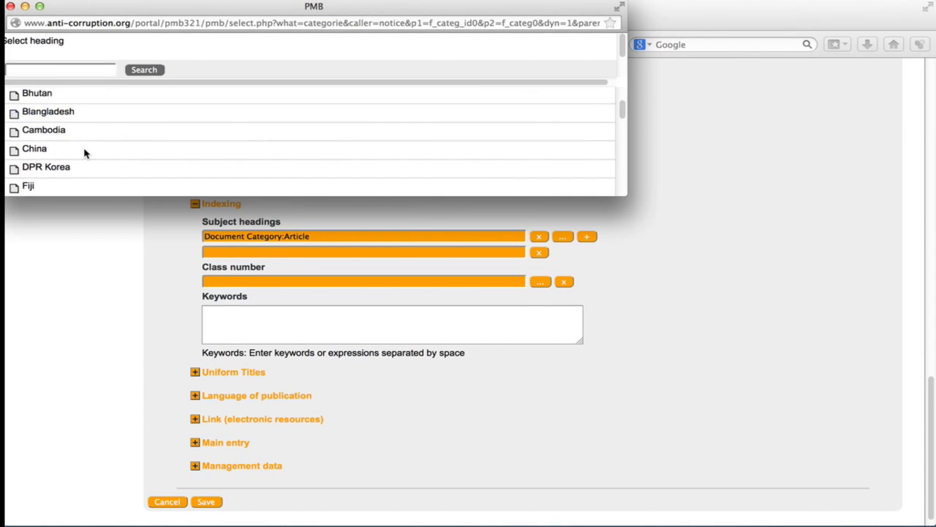
left_click(37, 149)
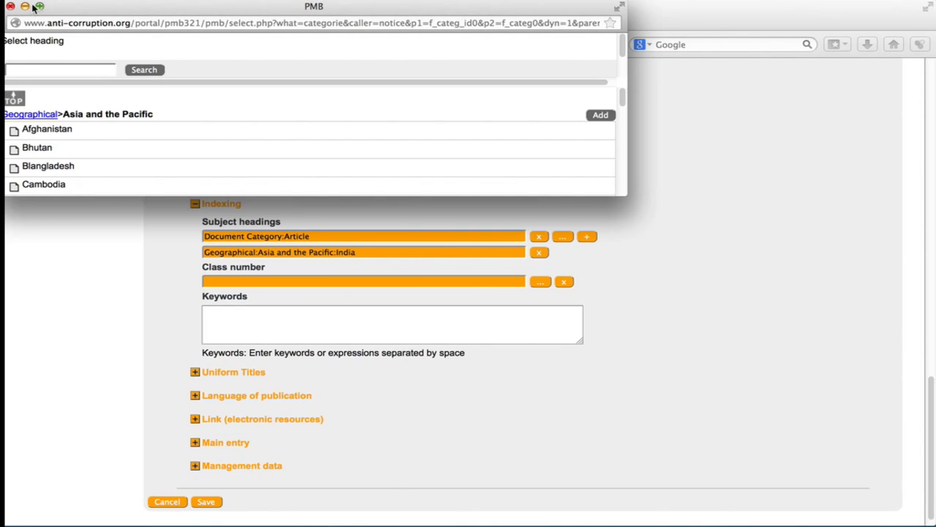
left_click(10, 6)
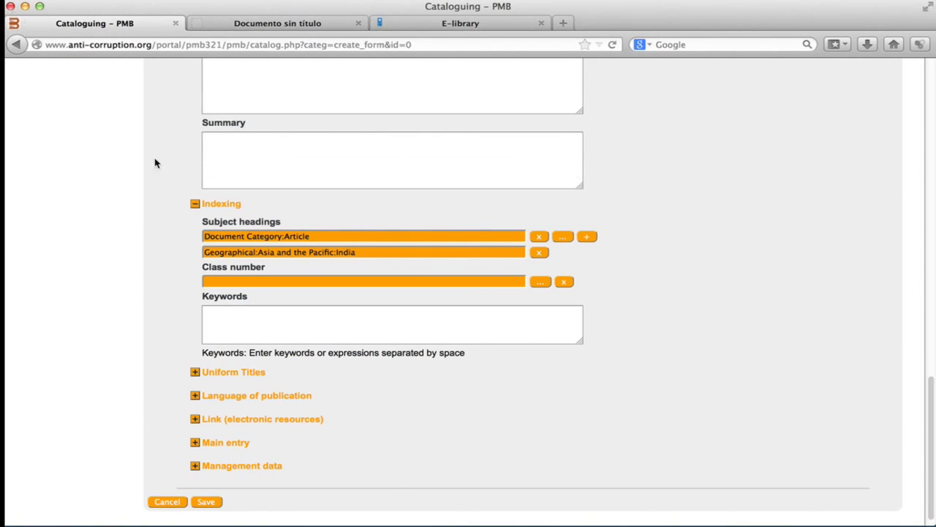
Collapse Indexing, expand Language of publication with English, and save the catalogue record.
left_click(195, 204)
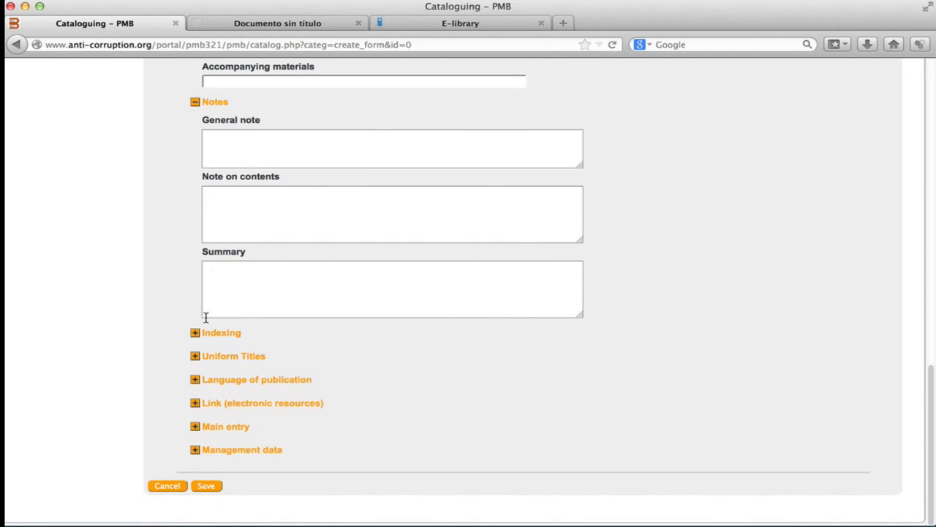
left_click(194, 379)
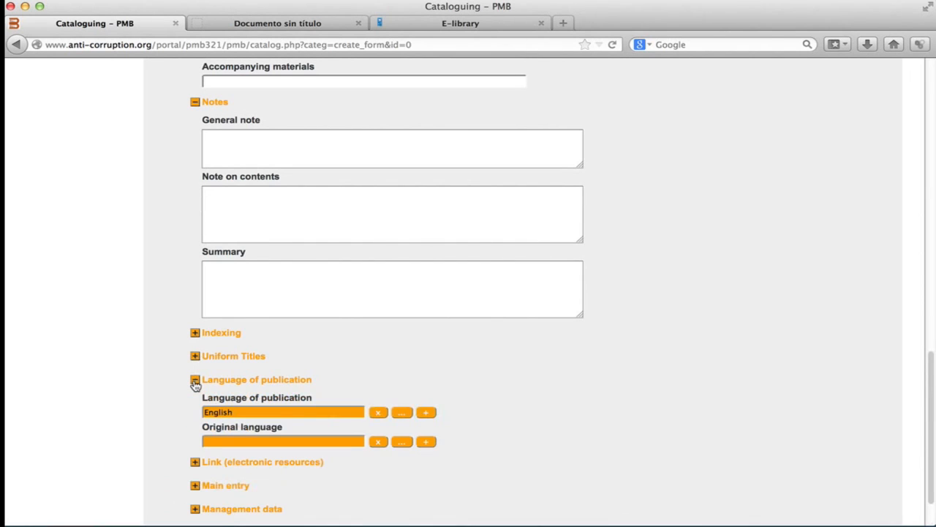
scroll(316, 368, "down", 1)
scroll(316, 368, "down", 1)
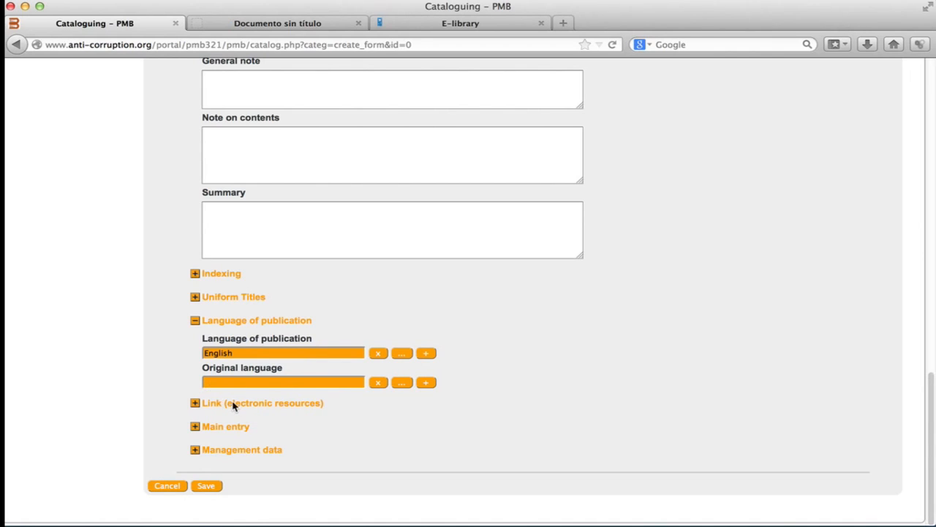
left_click(203, 489)
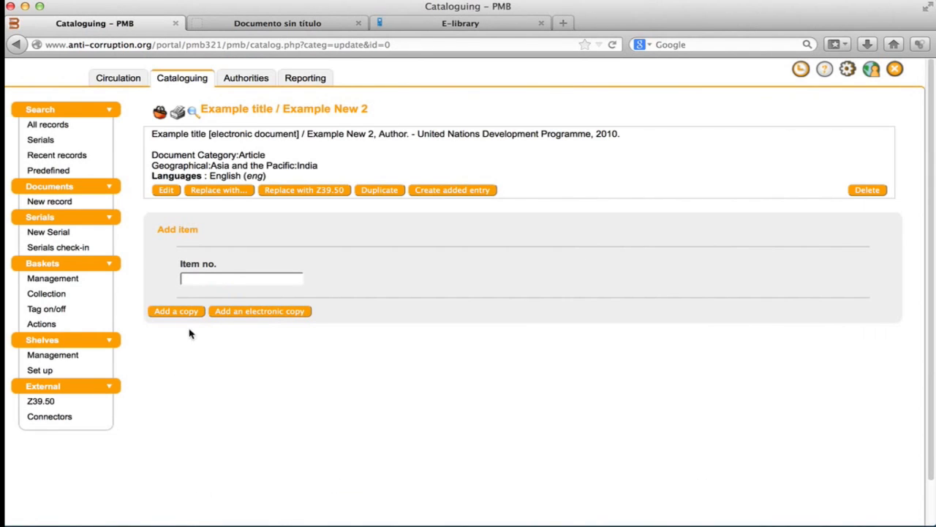
Start adding an electronic copy and attach the file UNDP Guide to Social Auditing.pdf from Downloads.
left_click(278, 310)
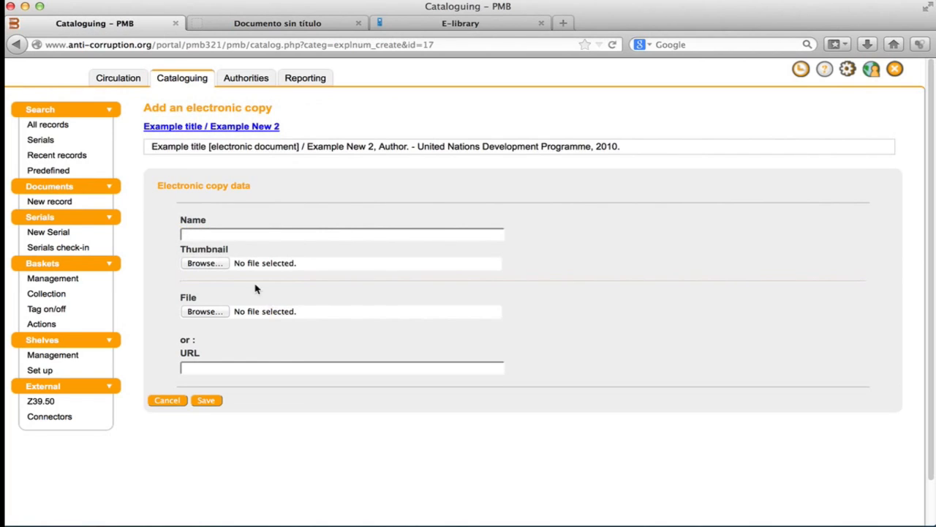
left_click(272, 235)
left_click(280, 233)
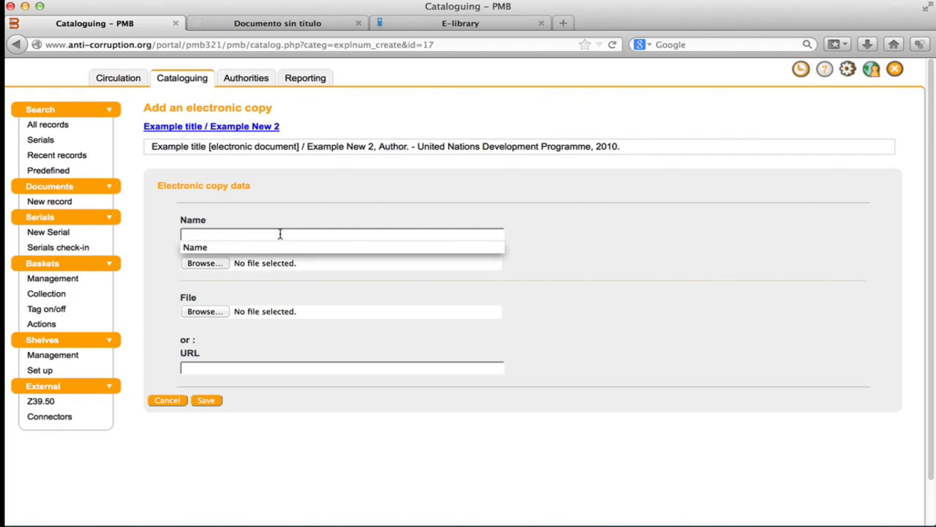
left_click(272, 279)
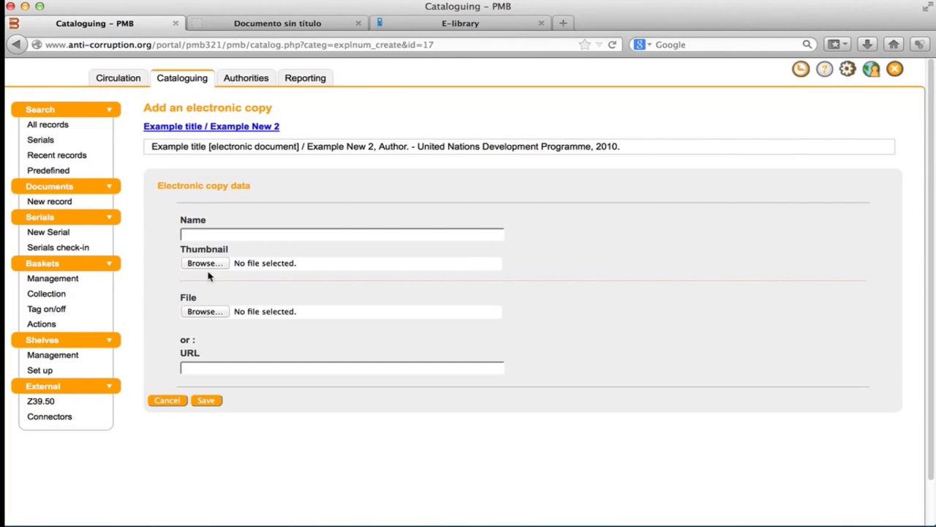
left_click(216, 312)
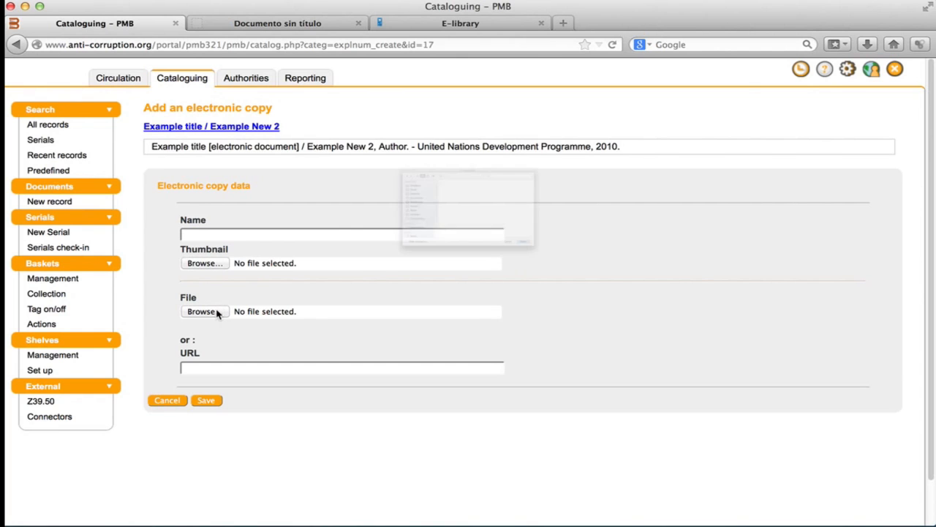
left_click(428, 139)
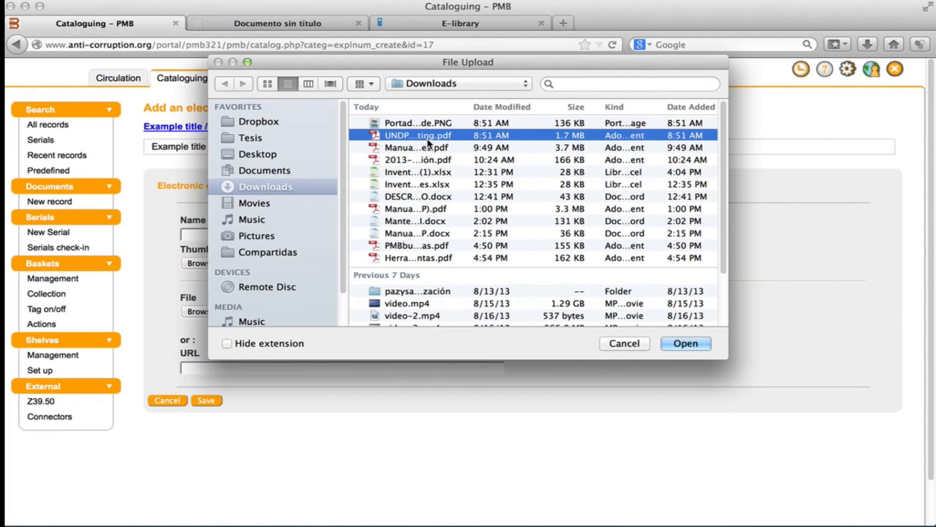
left_click(680, 343)
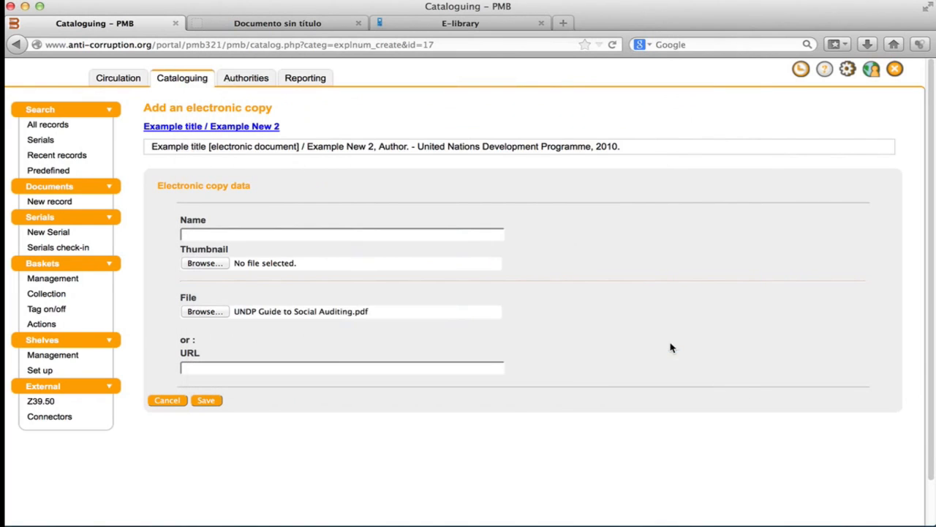
Attach PortadaUNDPGuide.PNG as the thumbnail and save the electronic copy.
left_click(209, 262)
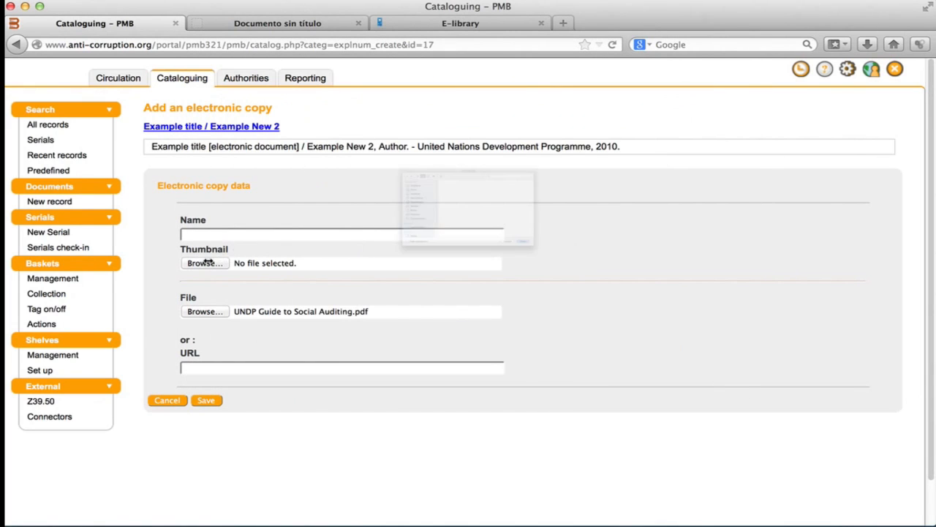
left_click(434, 122)
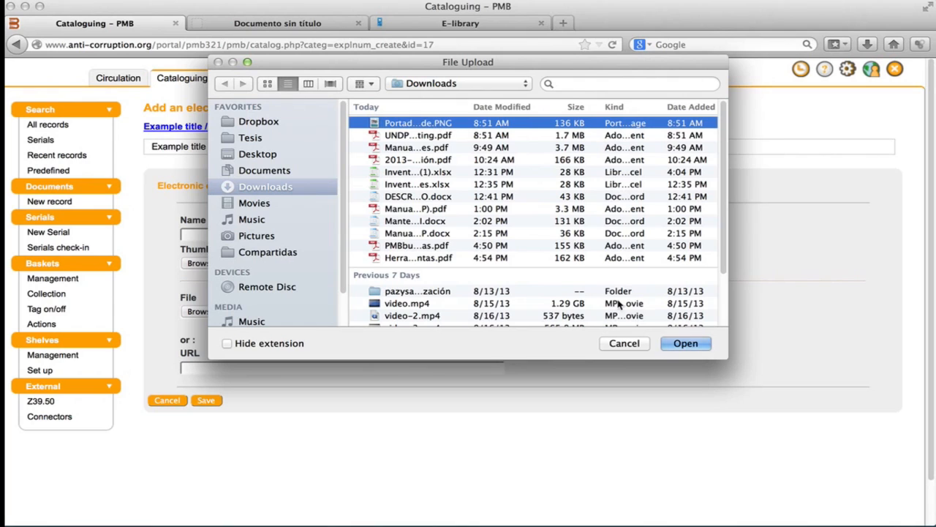
left_click(680, 343)
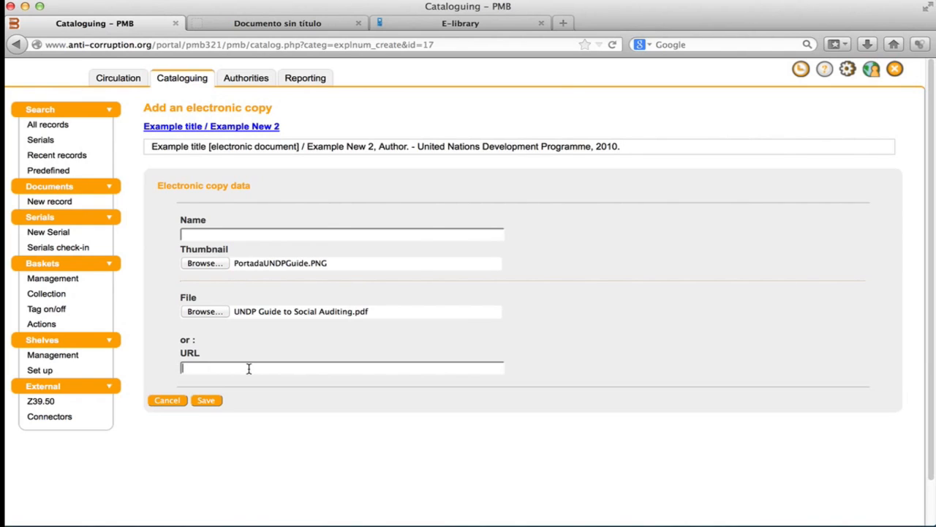
left_click(204, 407)
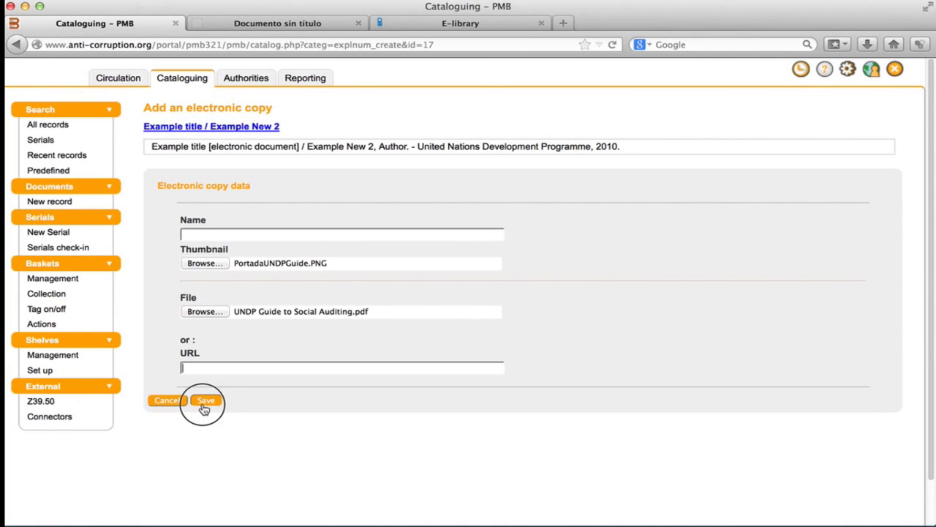